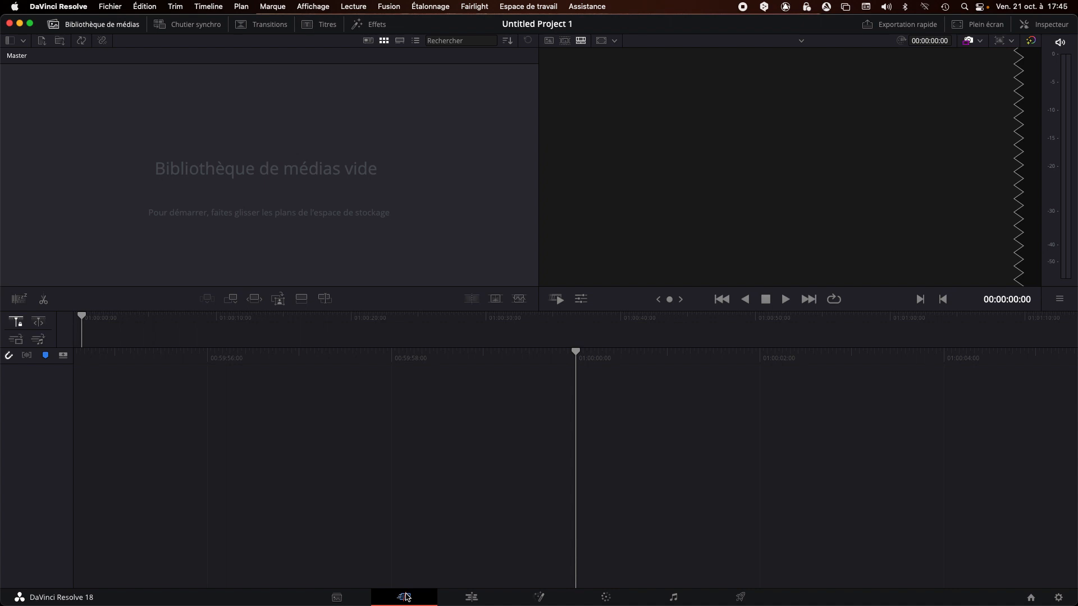
# - View the Edit, Fusion, Color, Fairlight and Deliver pages one after another
pyautogui.click(472, 597)
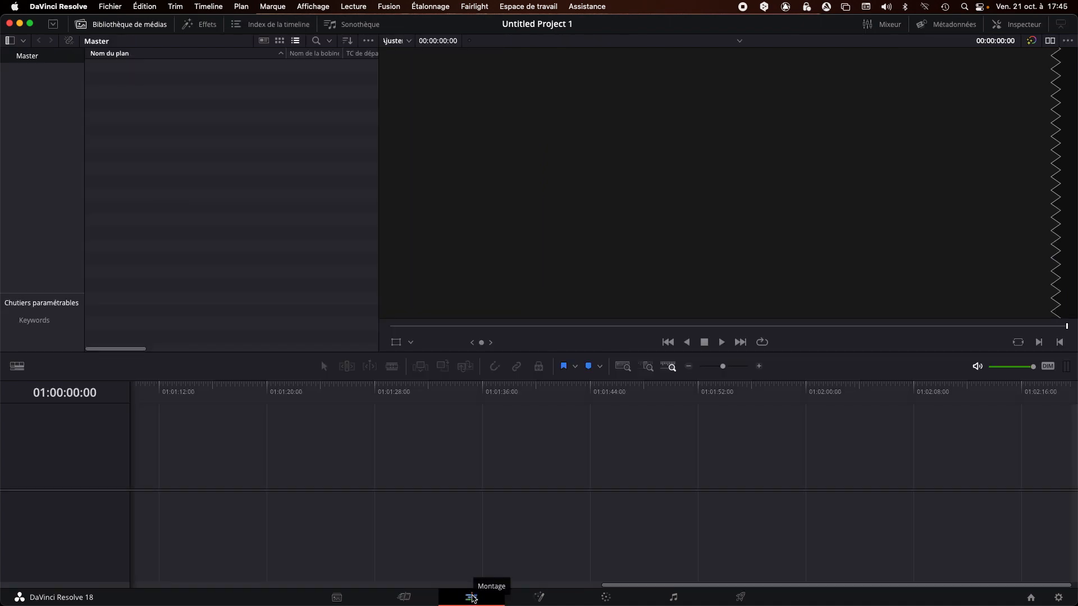
pyautogui.click(539, 599)
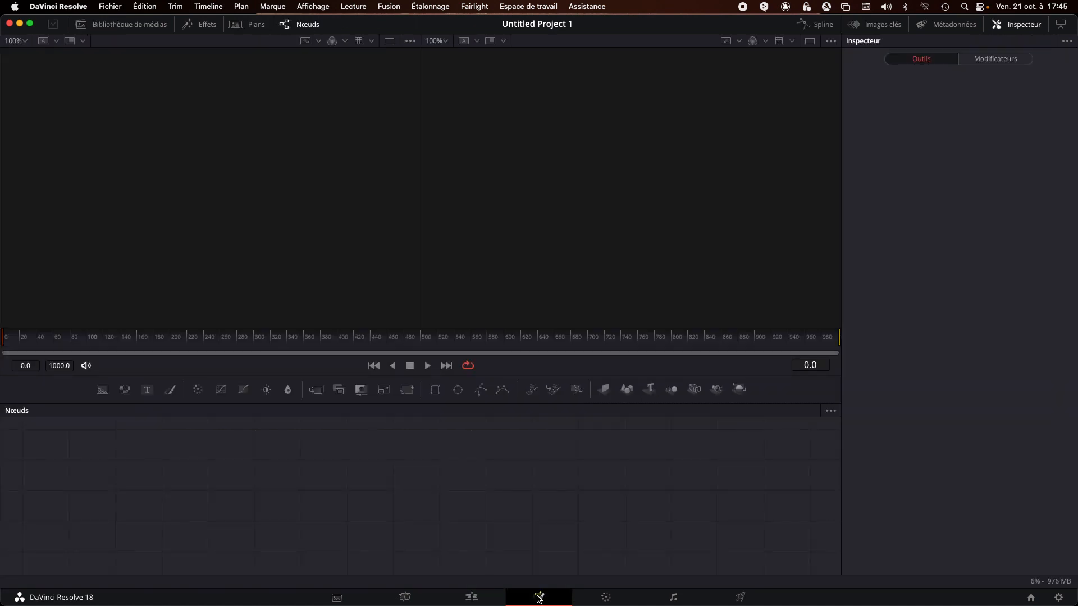
pyautogui.click(606, 598)
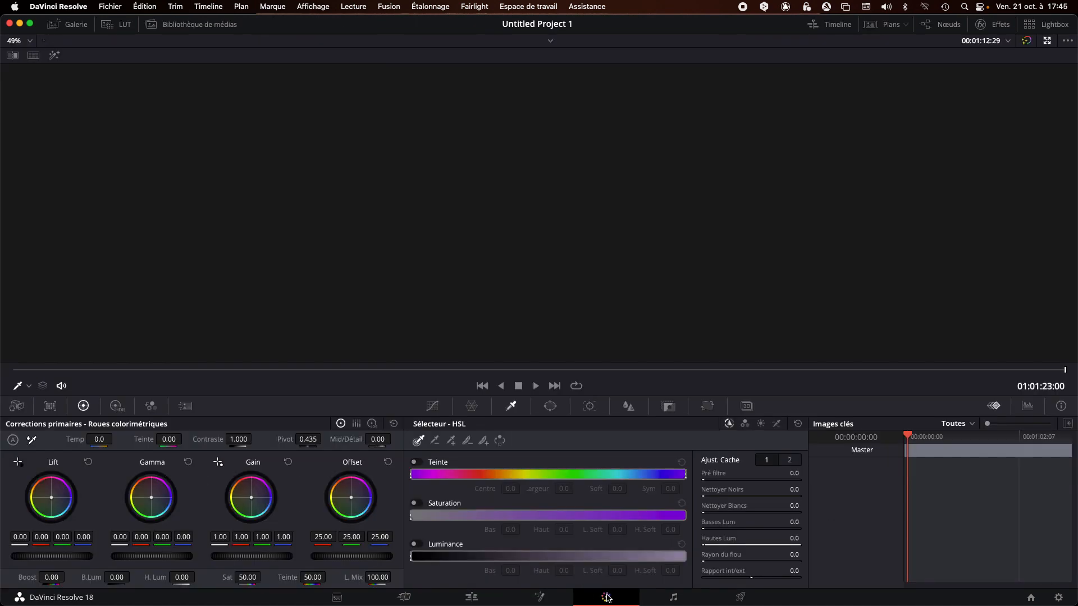
pyautogui.click(674, 598)
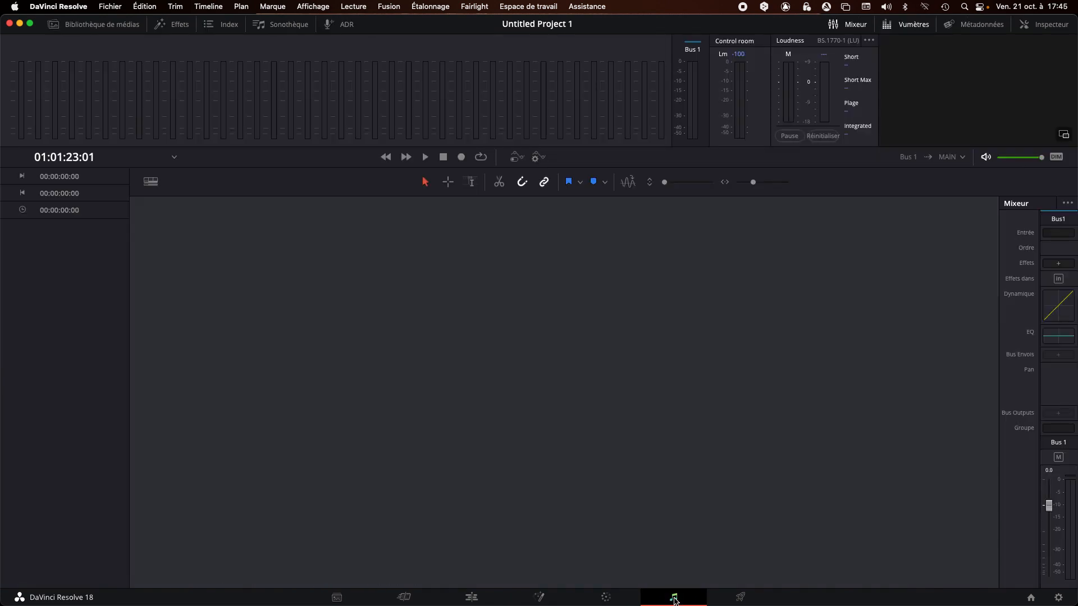
pyautogui.click(741, 598)
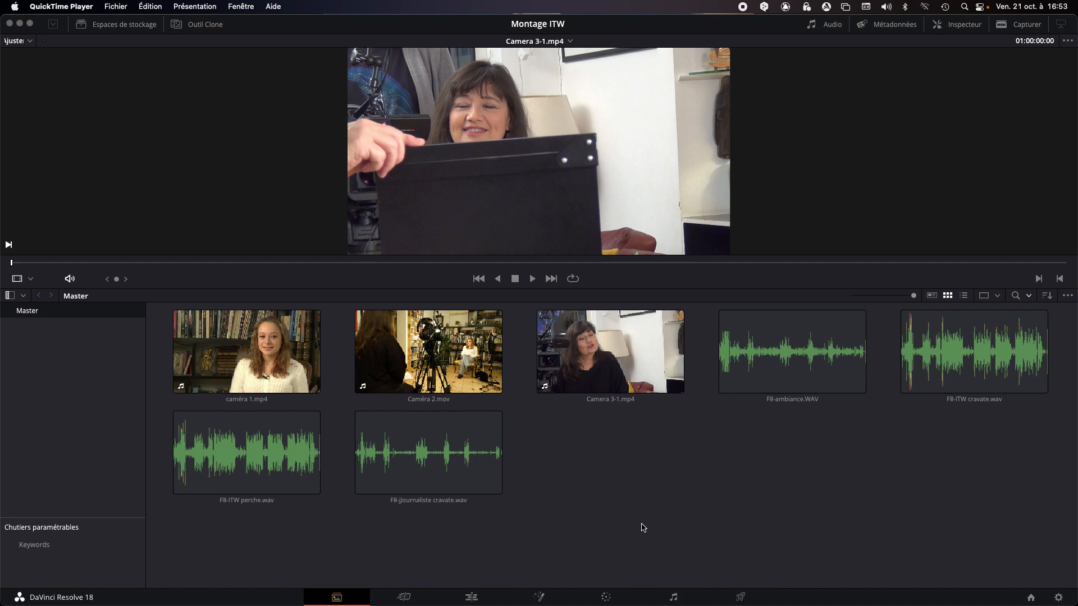
# - Check the camera number in the metadata of caméra 1.mp4 and the other camera clips
pyautogui.click(892, 27)
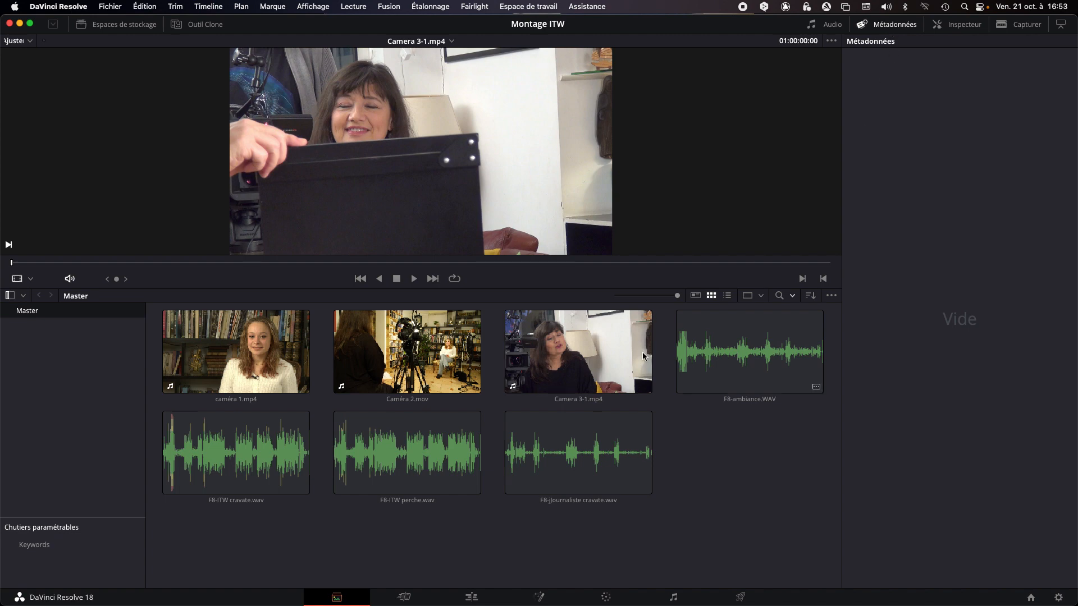
pyautogui.click(269, 360)
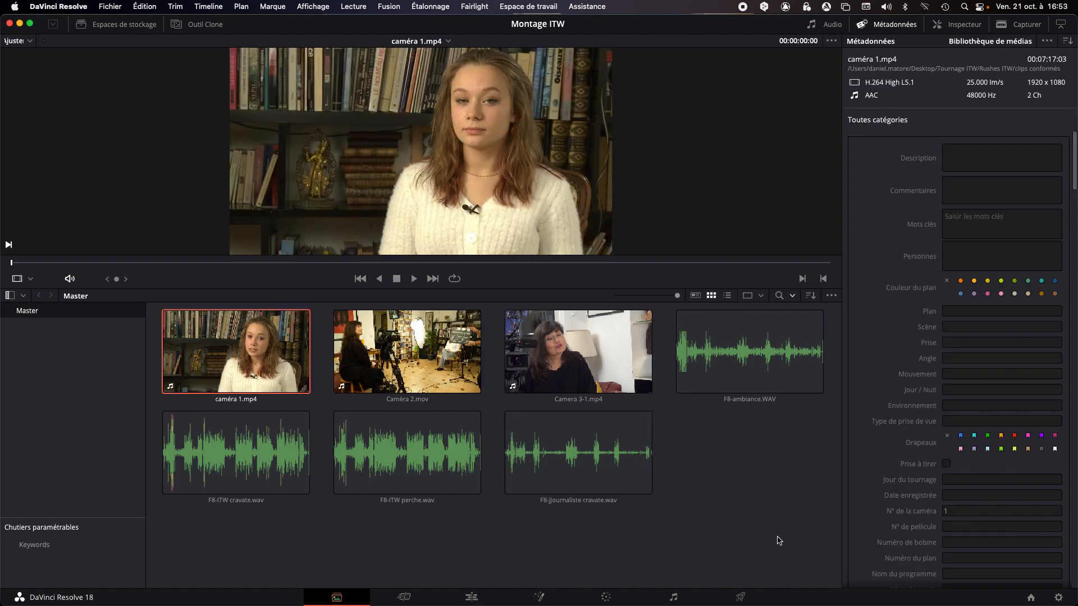
pyautogui.press('Right')
pyautogui.press('Right')
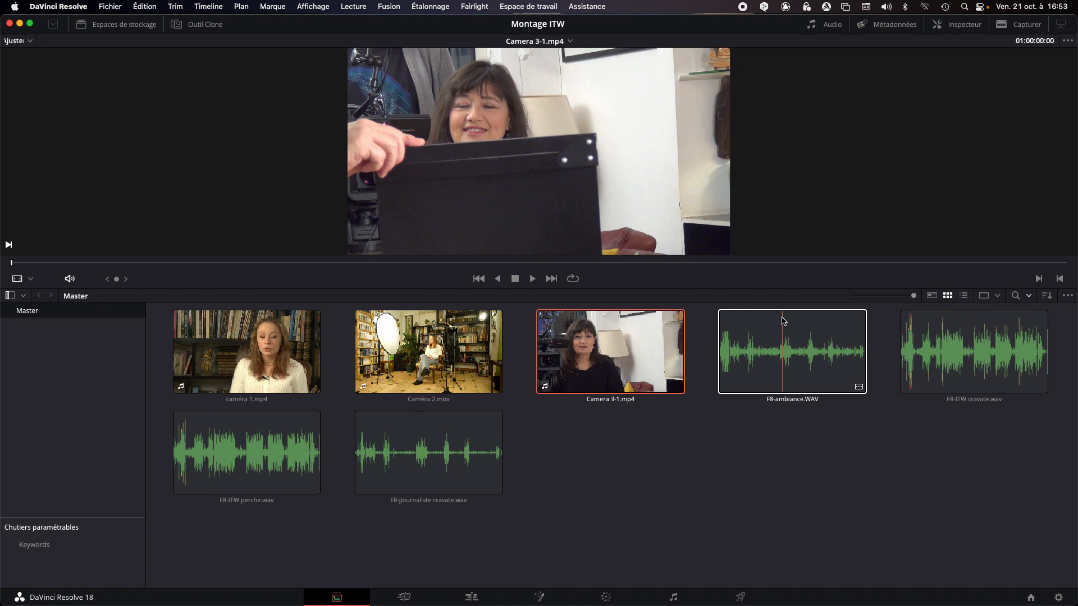
# - Select caméra 1.mp4, Caméra 2.mov and Camera 3-1.mp4 and start a new multicam clip from them
pyautogui.click(275, 365)
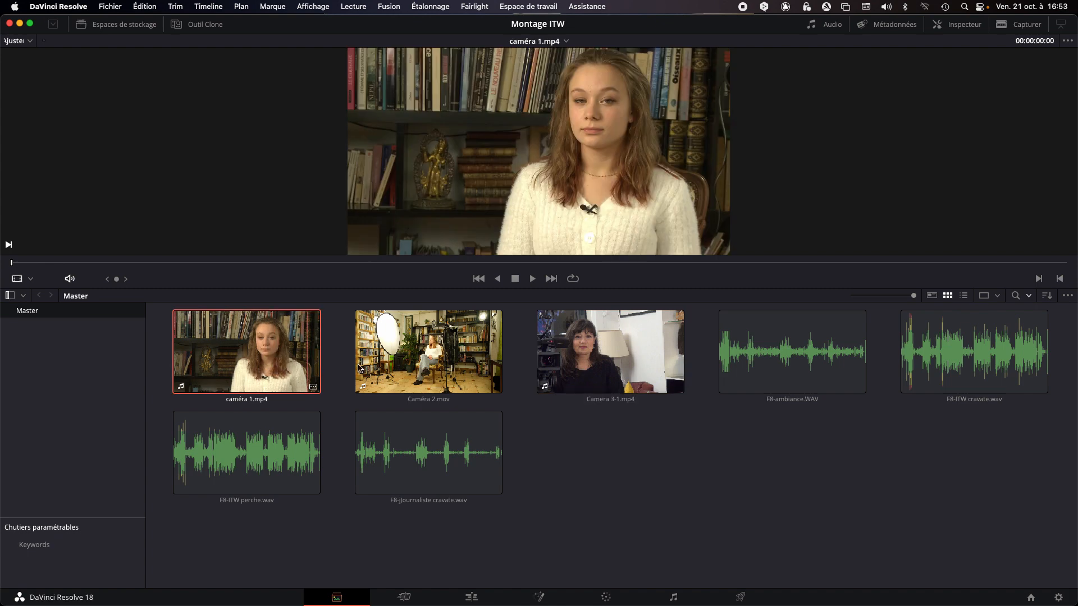
pyautogui.keyDown('super'); pyautogui.click(429, 357); pyautogui.keyUp('super')
pyautogui.keyDown('super'); pyautogui.click(582, 353); pyautogui.keyUp('super')
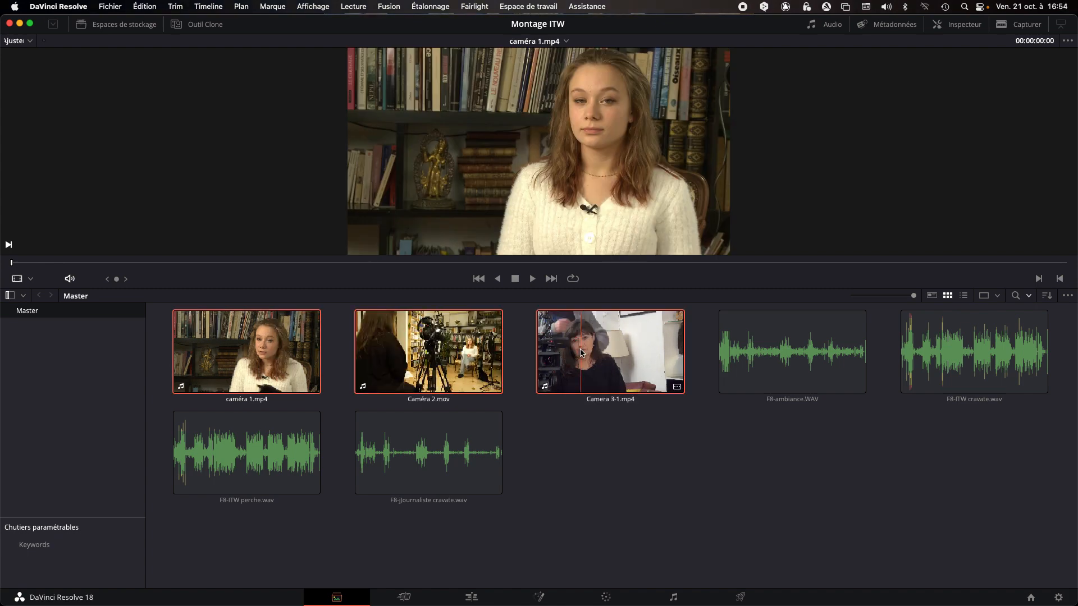
pyautogui.rightClick(420, 344)
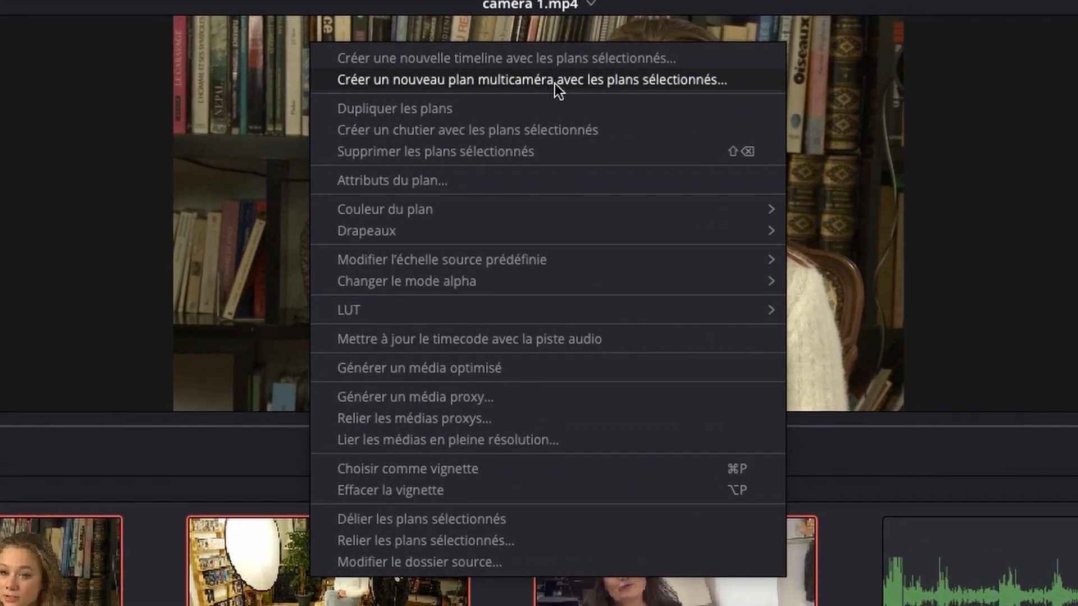
pyautogui.click(554, 80)
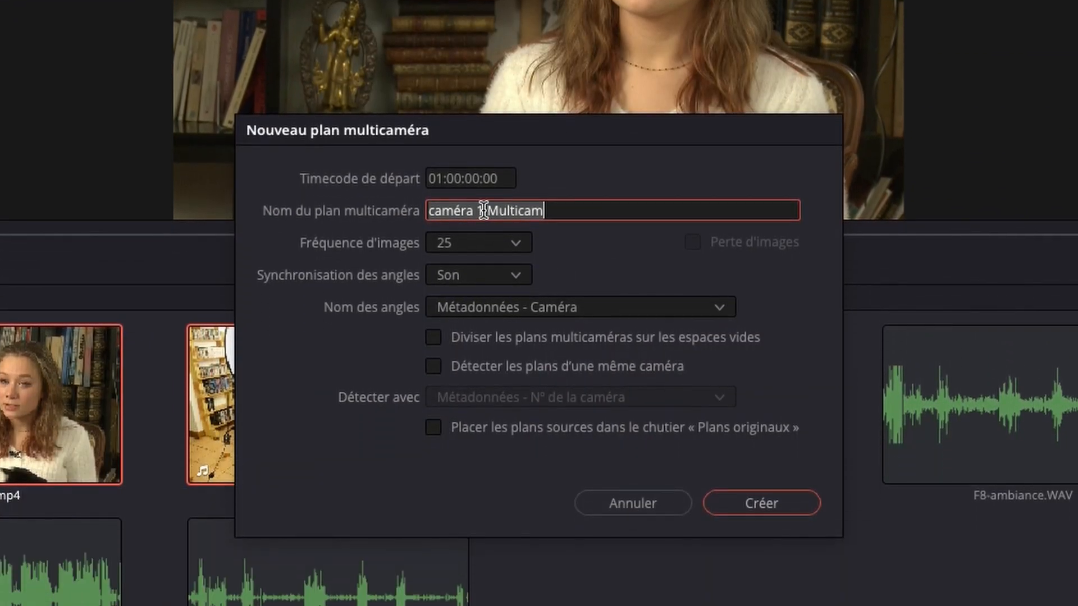
# - Create the multicam clip as Multicam, with angles synchronised by Son and named from Métadonnées - Caméra
pyautogui.moveTo(484, 210); pyautogui.dragTo(348, 212)
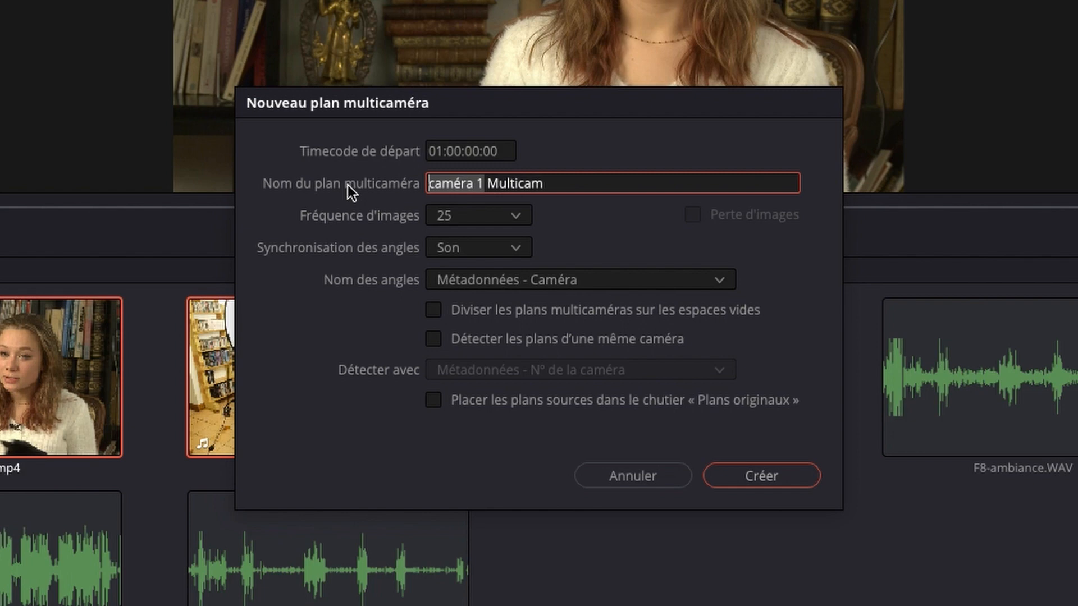
pyautogui.press('BackSpace')
pyautogui.click(512, 248)
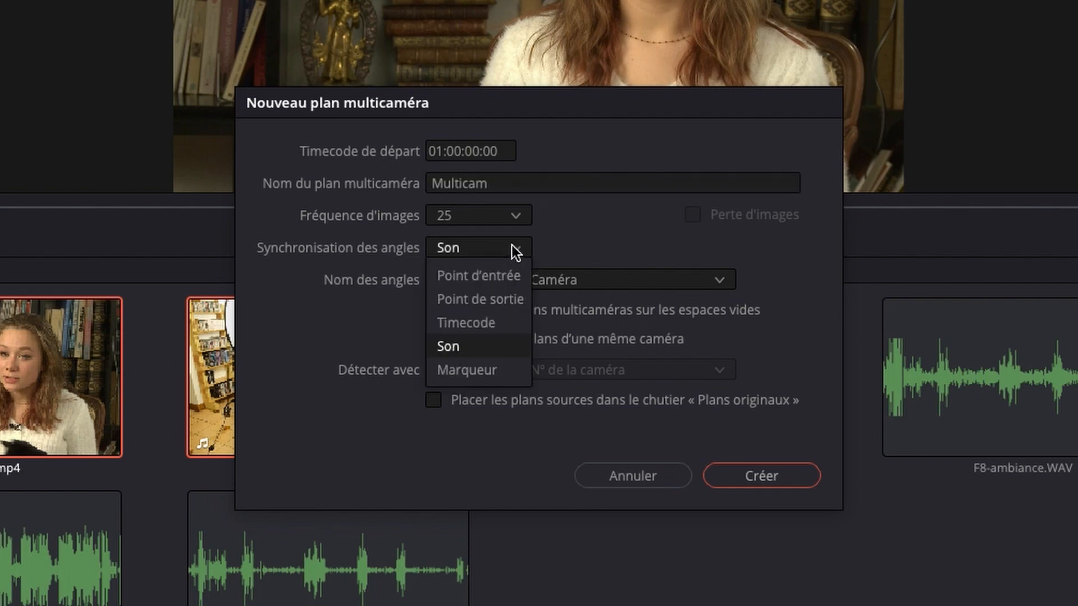
pyautogui.click(463, 347)
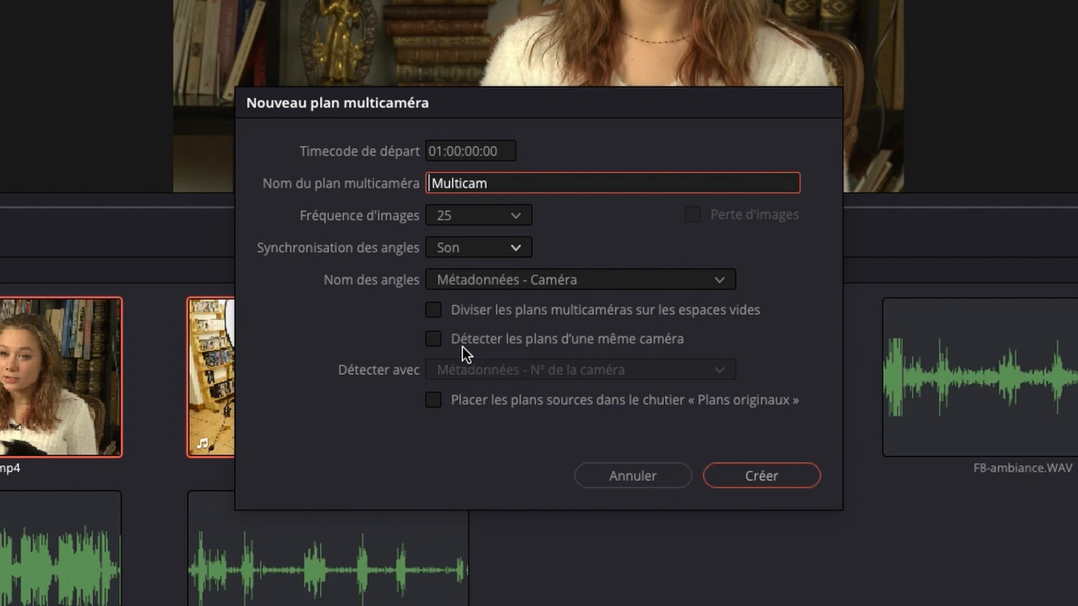
pyautogui.click(720, 278)
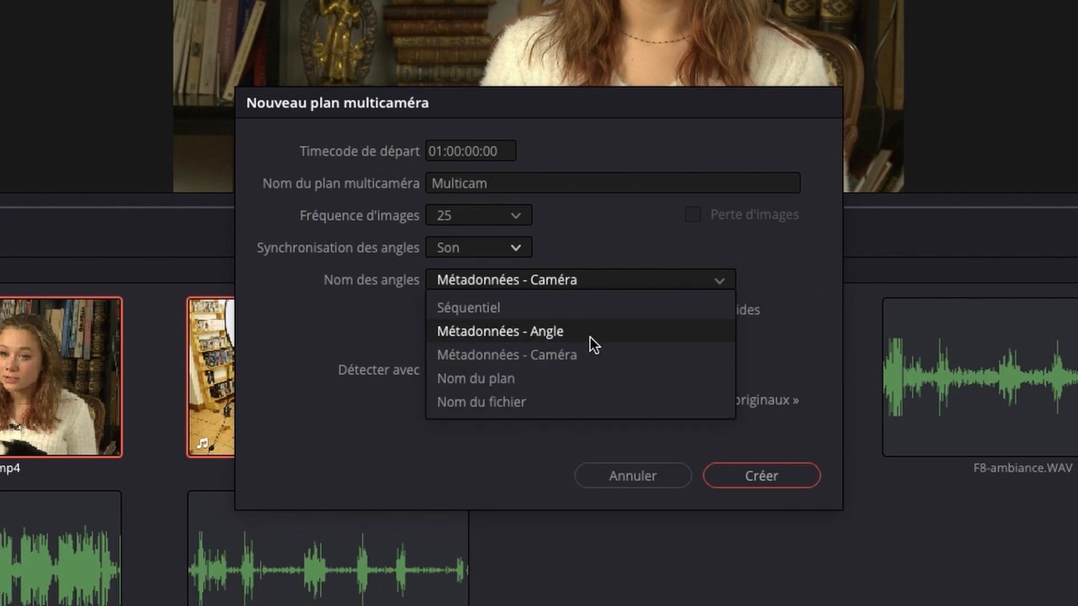
pyautogui.click(574, 354)
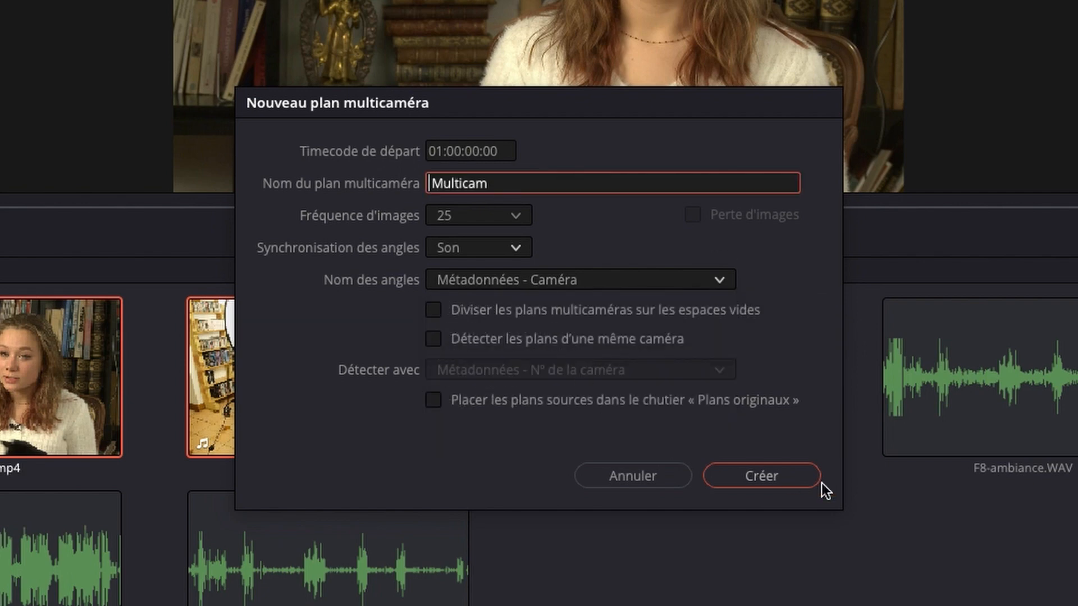
pyautogui.click(753, 476)
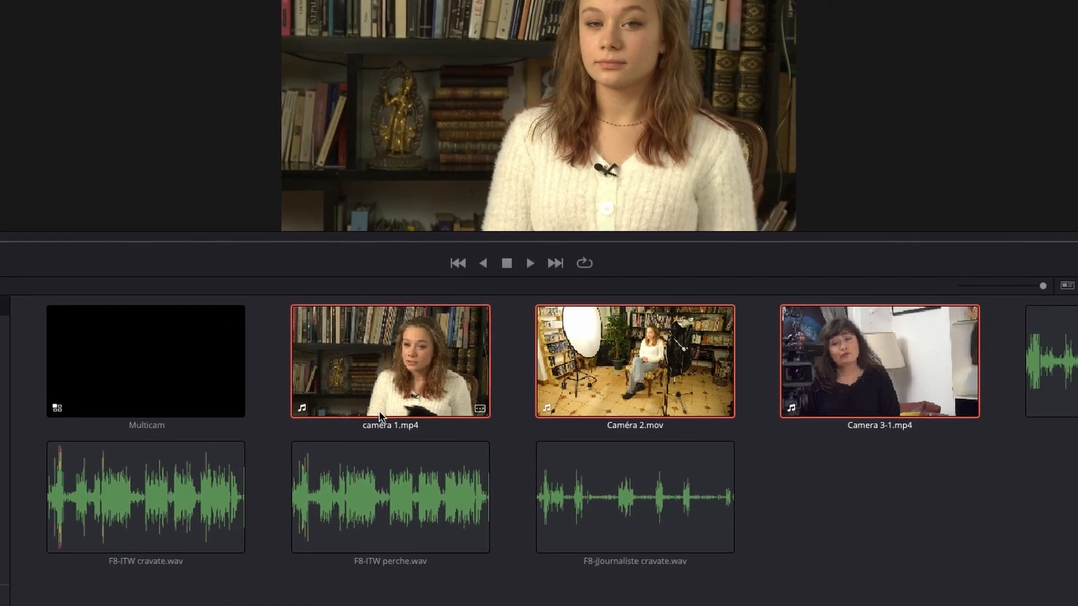
# - Preview the Multicam clip at several points along its length to compare the three camera angles
pyautogui.click(146, 354)
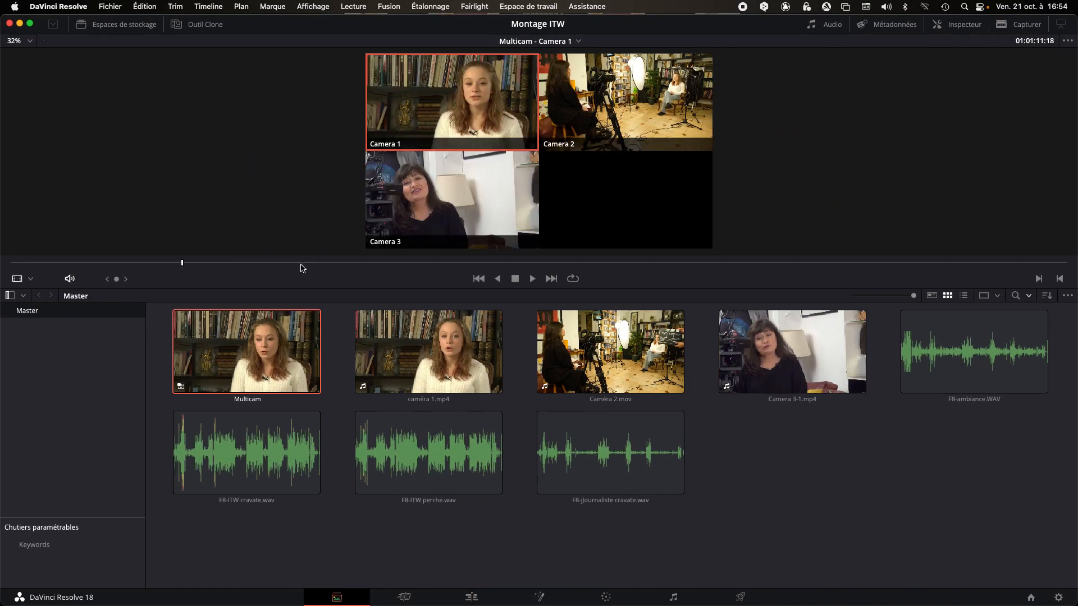
pyautogui.click(442, 263)
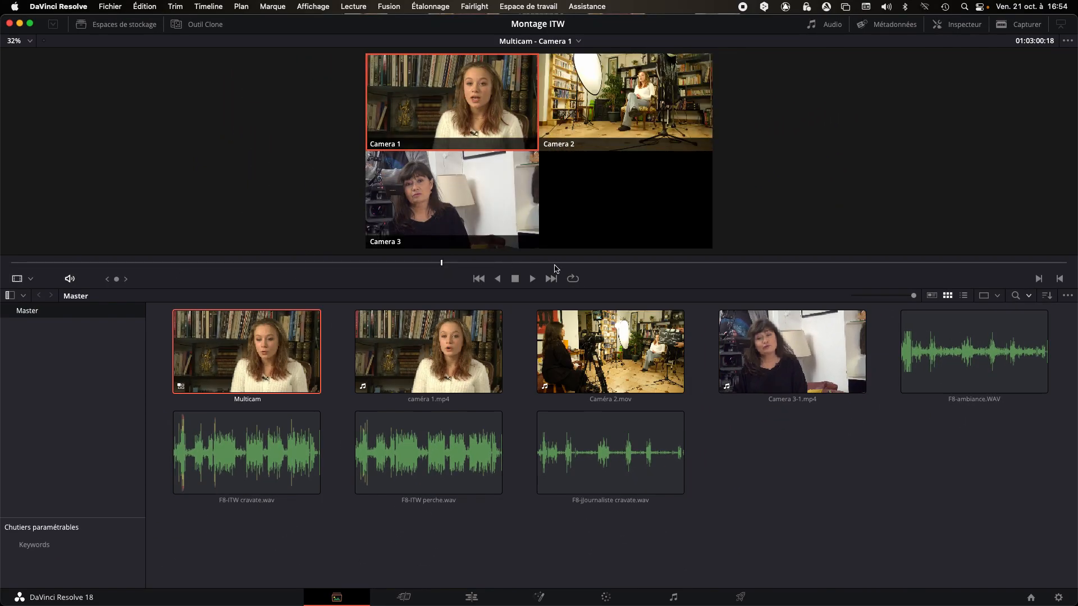
pyautogui.click(588, 262)
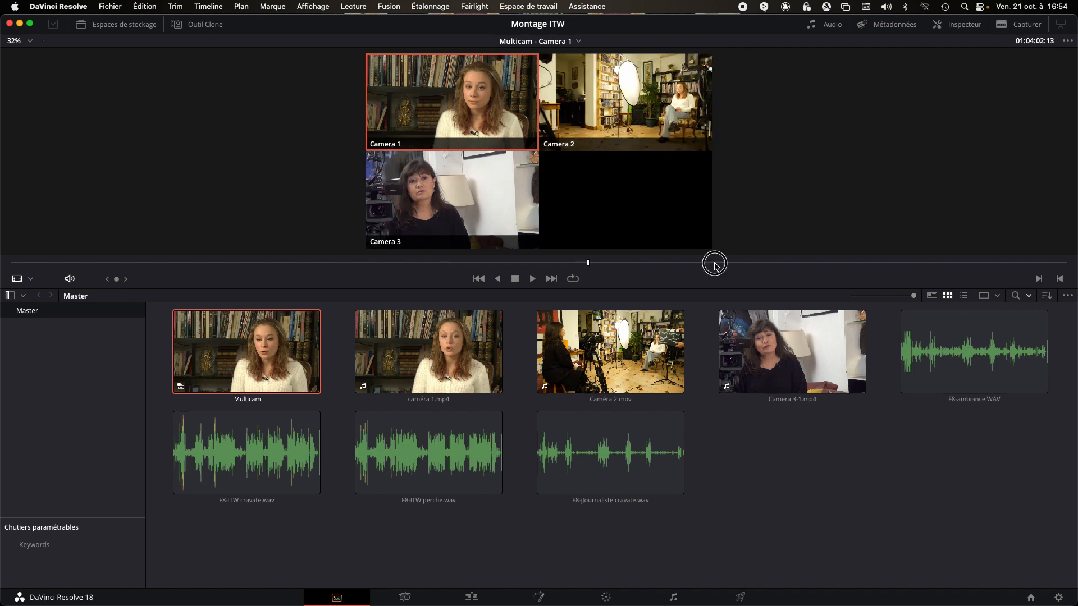
pyautogui.click(854, 262)
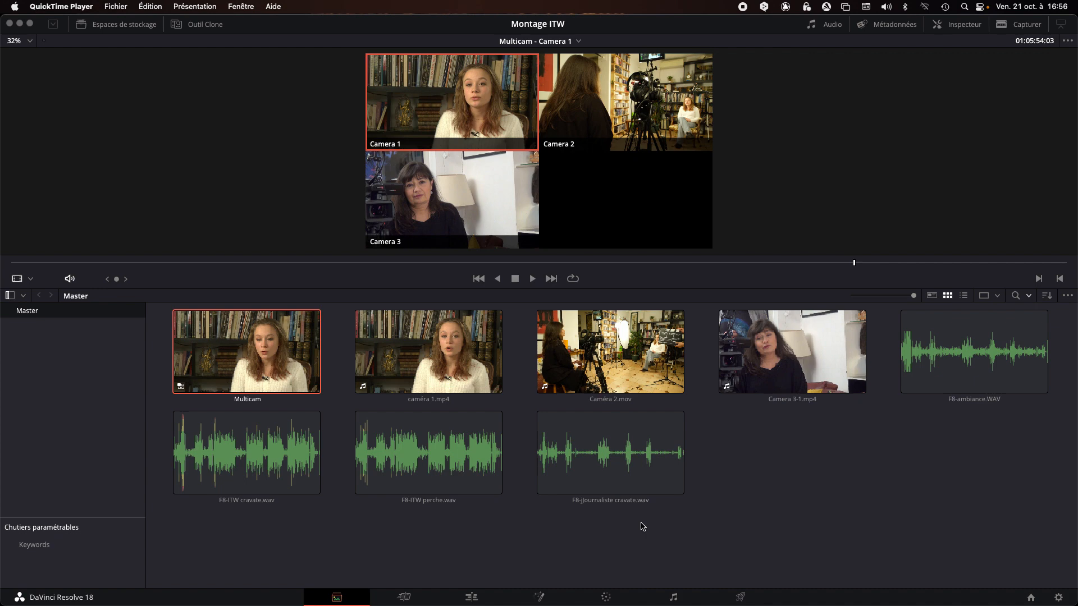
# - Create a new timeline named Timeline 1 from the Multicam clip using the project settings
pyautogui.rightClick(244, 350)
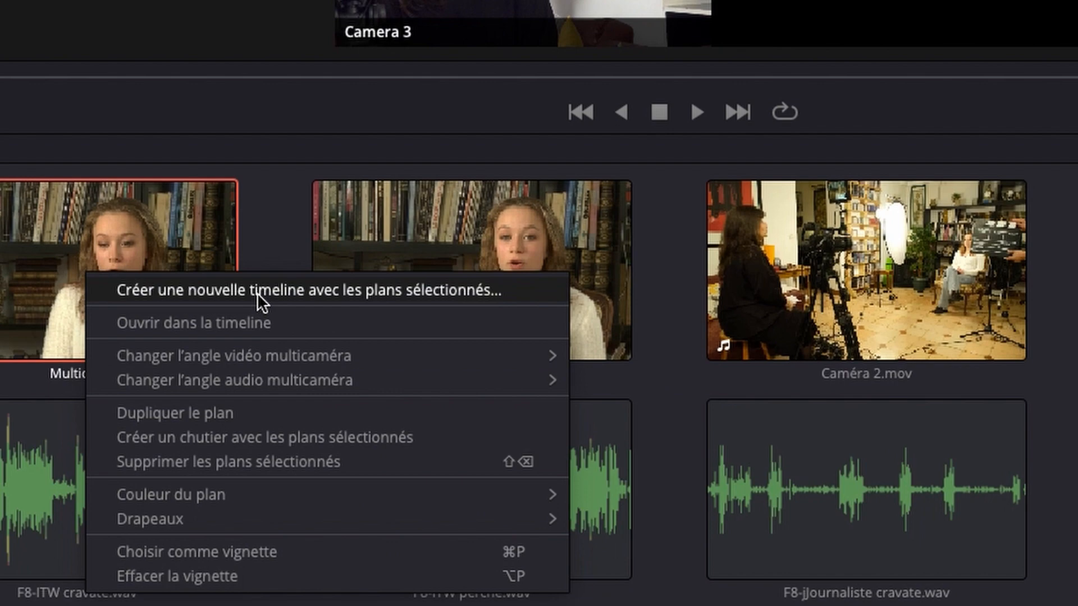
pyautogui.click(257, 292)
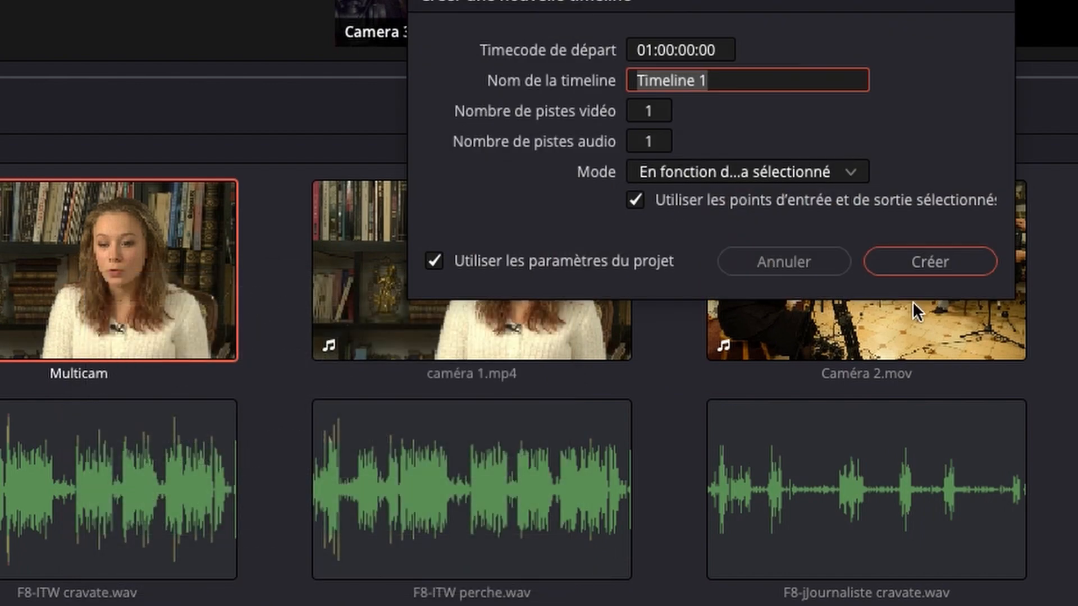
pyautogui.click(943, 264)
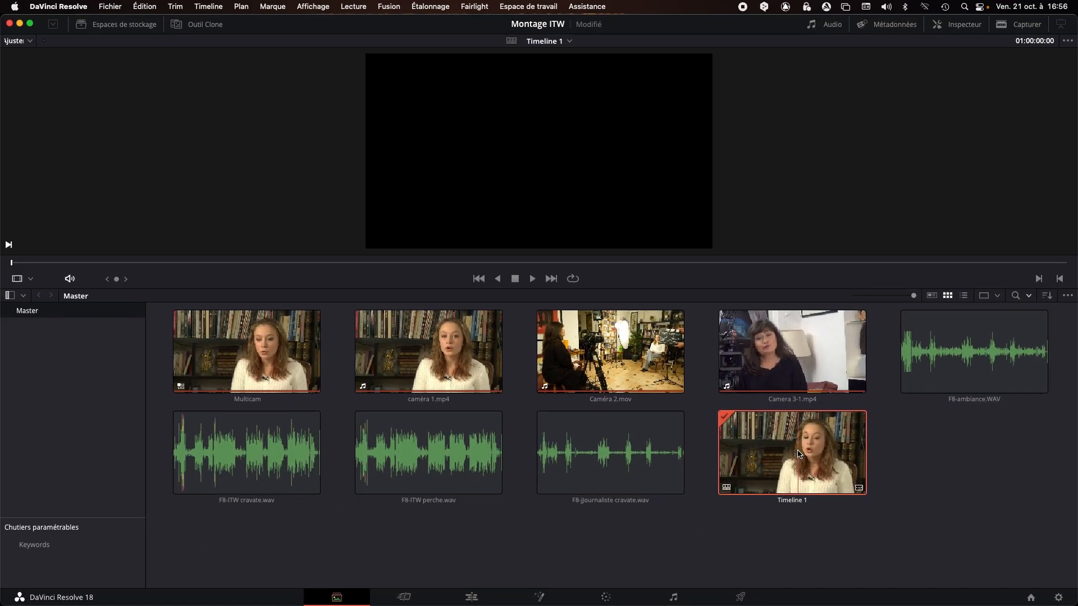
# - Open Timeline 1 for editing with the source viewer in multicam mode and the playhead at about 01:02:54:17
pyautogui.doubleClick(799, 454)
pyautogui.click(22, 311)
pyautogui.click(49, 382)
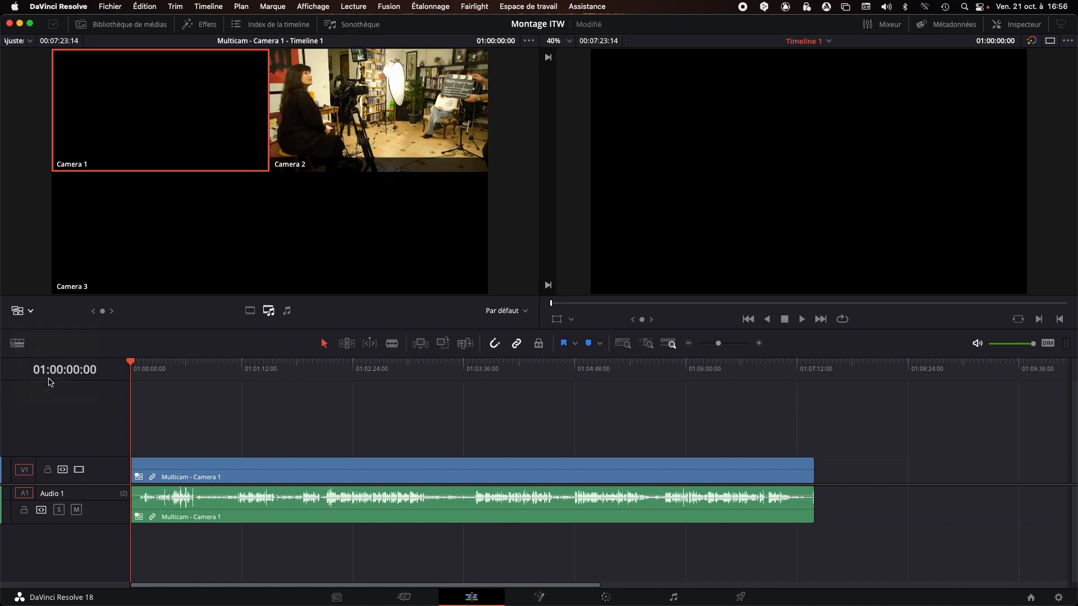
pyautogui.moveTo(143, 363); pyautogui.dragTo(399, 397)
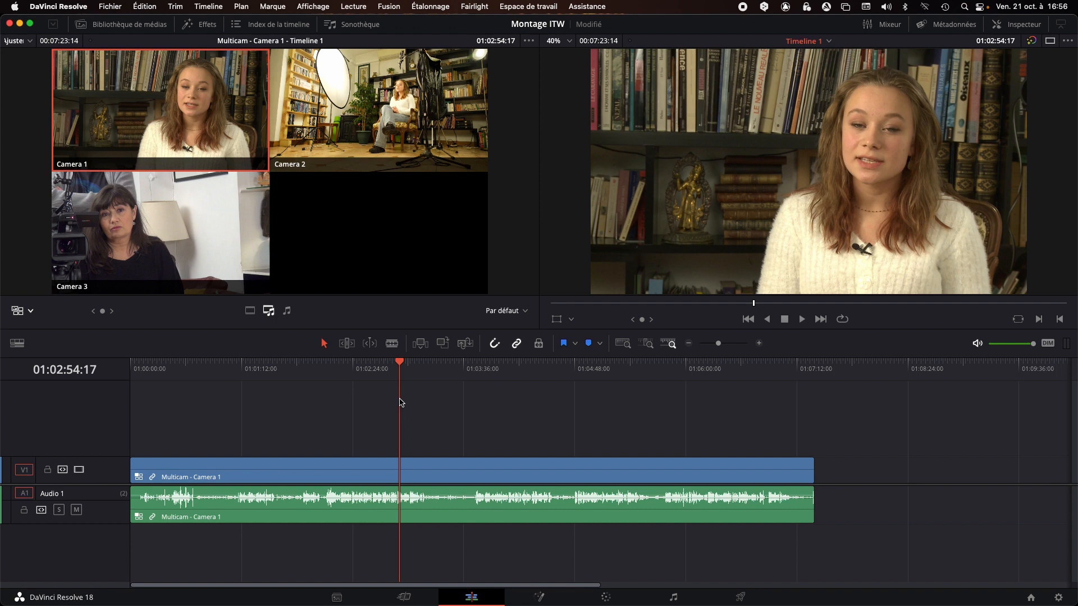
# - Make the Vidéo 1 track tall enough to show thumbnails and enlarge the timeline area beneath the viewers
pyautogui.moveTo(113, 457); pyautogui.dragTo(112, 429)
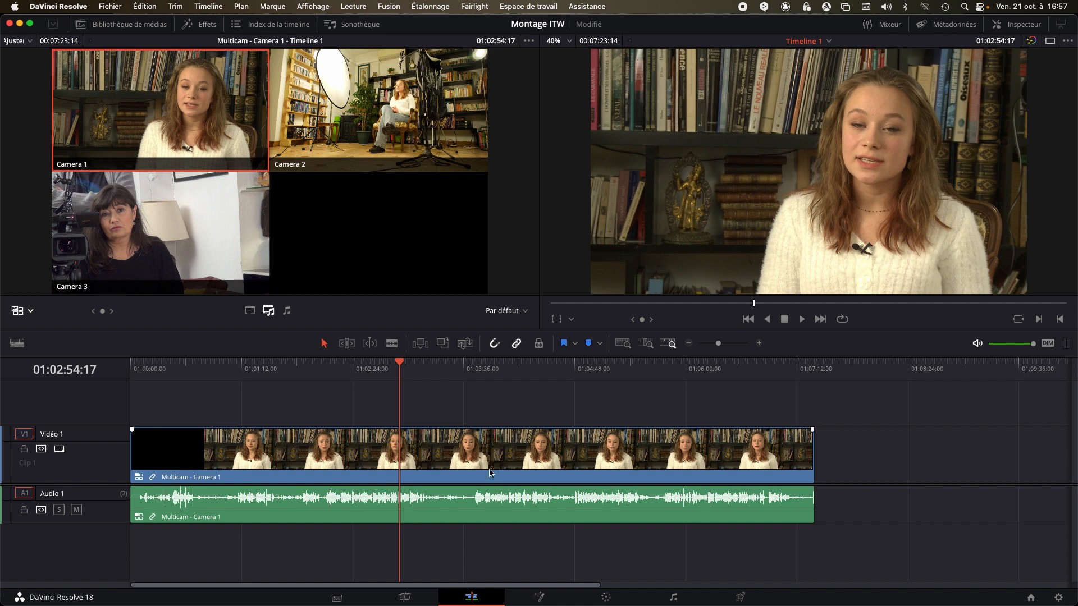
pyautogui.press('super+Tab')
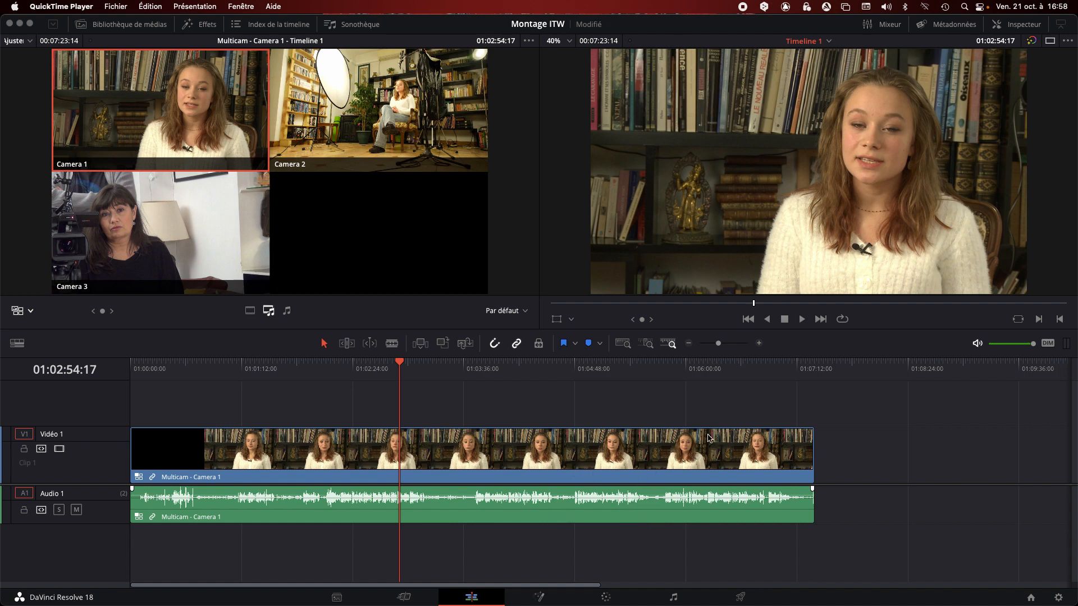
pyautogui.moveTo(347, 329); pyautogui.dragTo(351, 200)
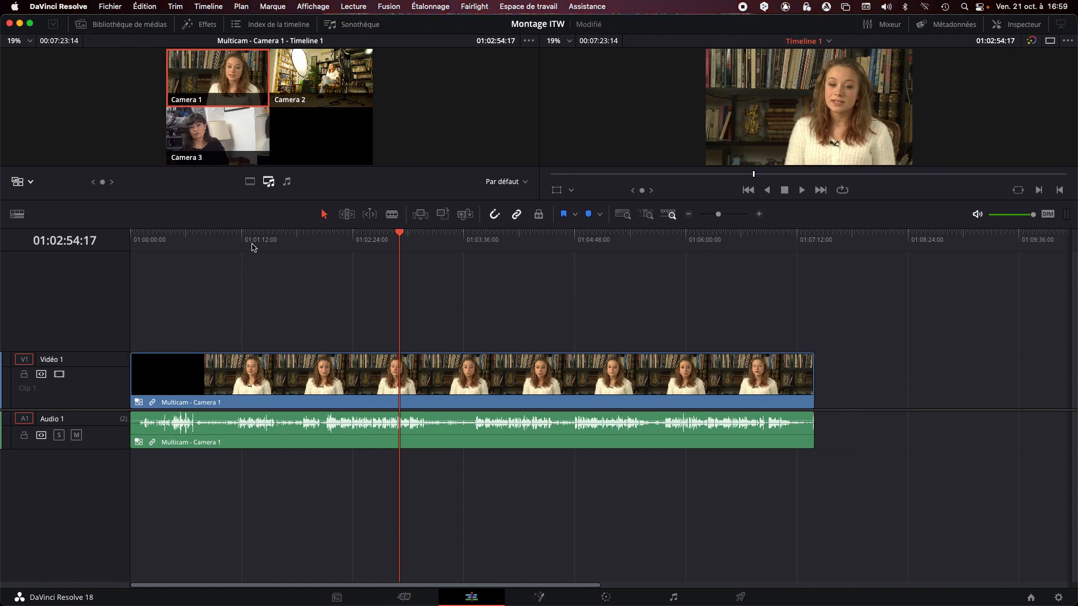
# - Add F8-ITW perche.wav, F8-ITW cravate.wav, F8-jJournaliste cravate.wav and F8-ambiance.WAV from the media pool to new audio tracks A2 to A5
pyautogui.click(127, 24)
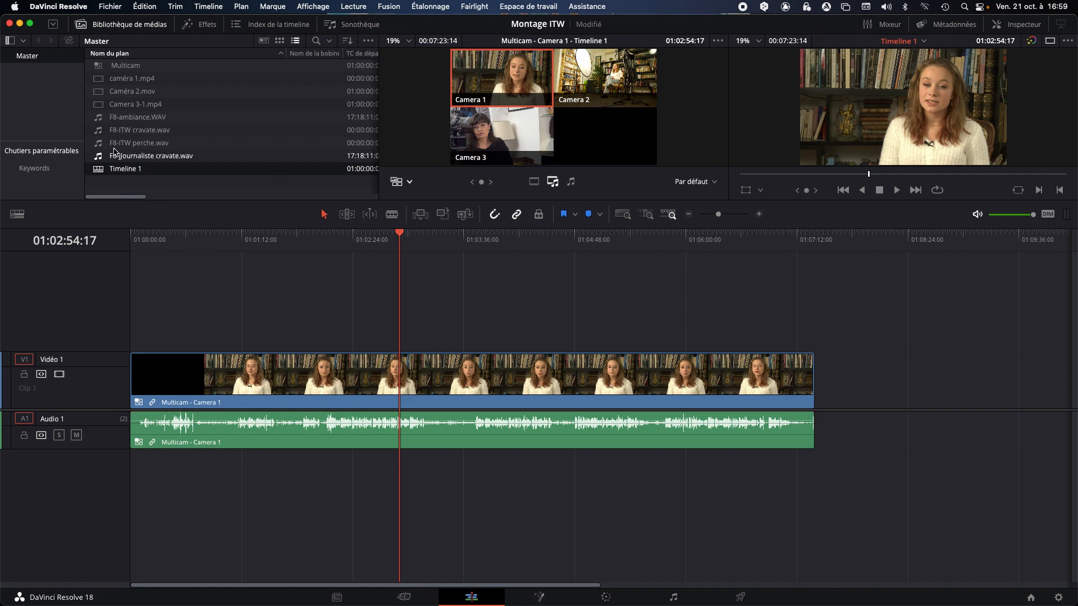
pyautogui.moveTo(109, 145); pyautogui.dragTo(147, 464)
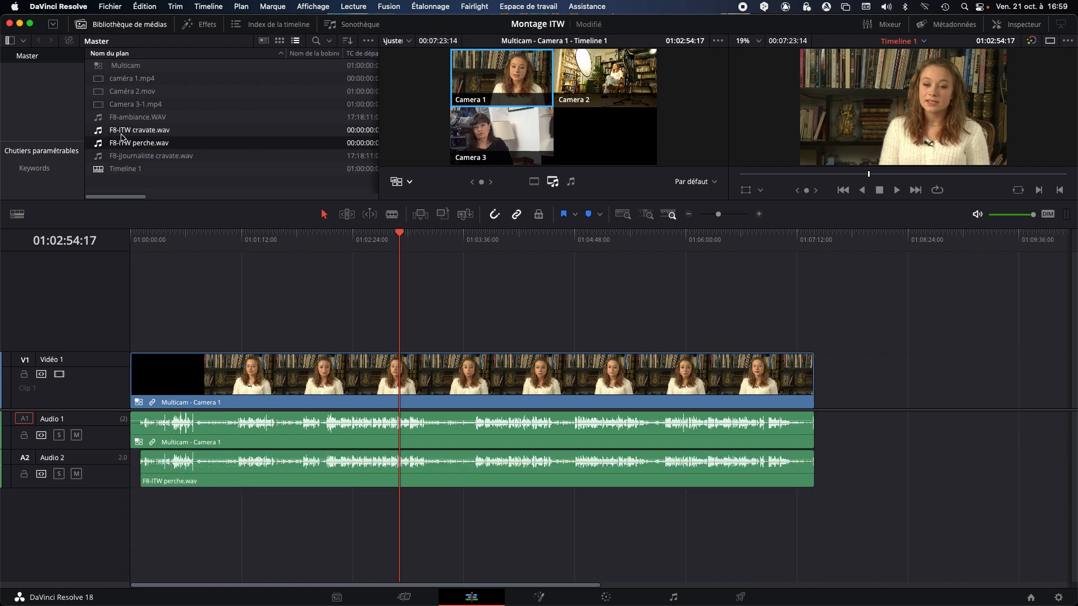
pyautogui.moveTo(134, 131); pyautogui.dragTo(171, 505)
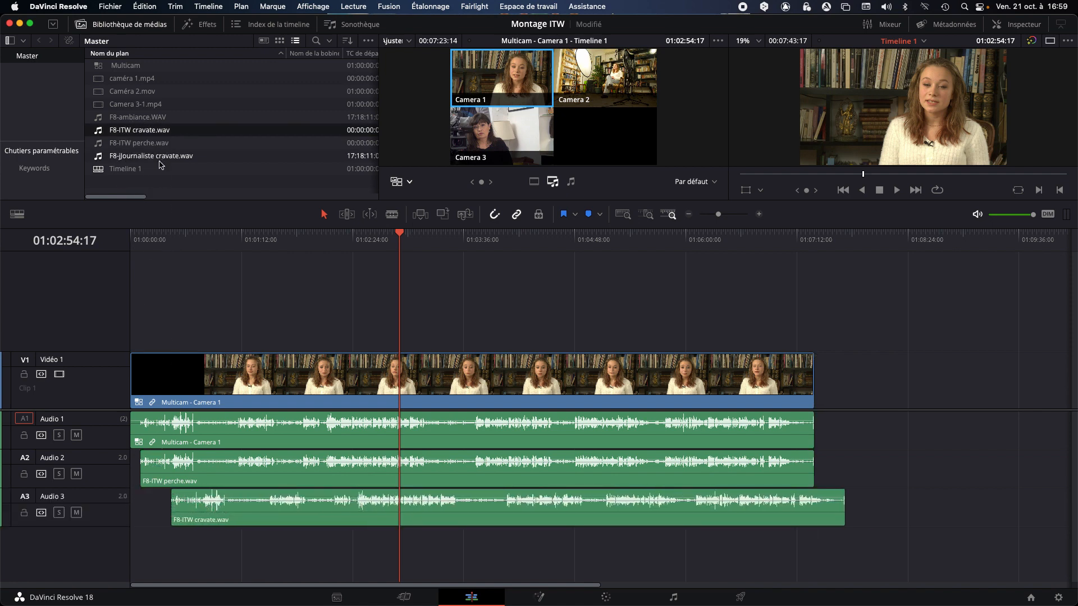
pyautogui.moveTo(98, 156); pyautogui.dragTo(237, 545)
pyautogui.moveTo(135, 117); pyautogui.dragTo(204, 572)
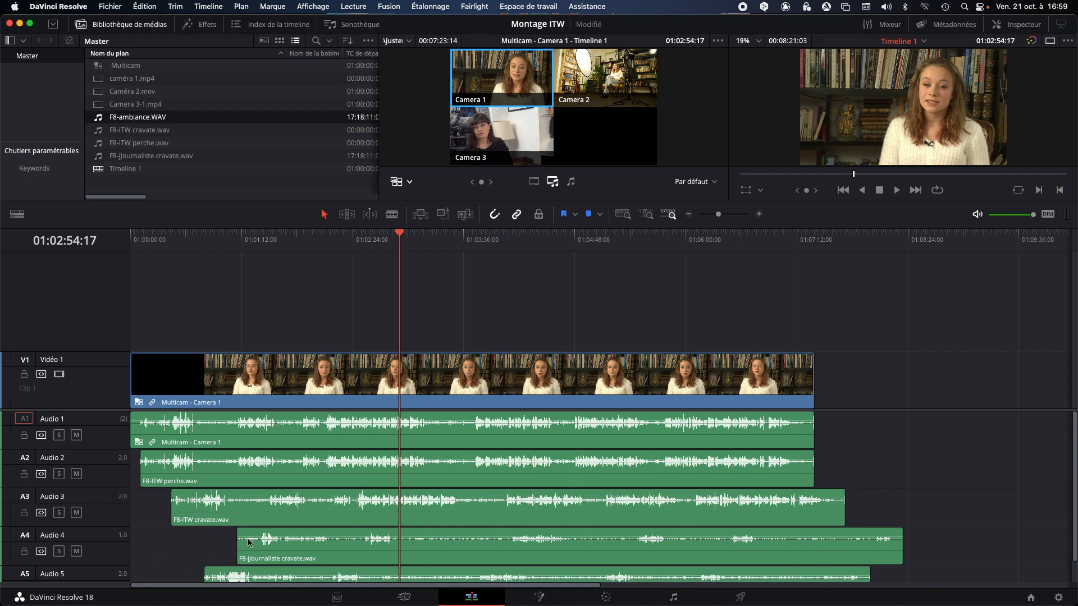
# - Synchronise the four separate audio clips on tracks A2 to A5 according to their waveform
pyautogui.click(312, 478)
pyautogui.keyDown('shift'); pyautogui.click(804, 571); pyautogui.keyUp('shift')
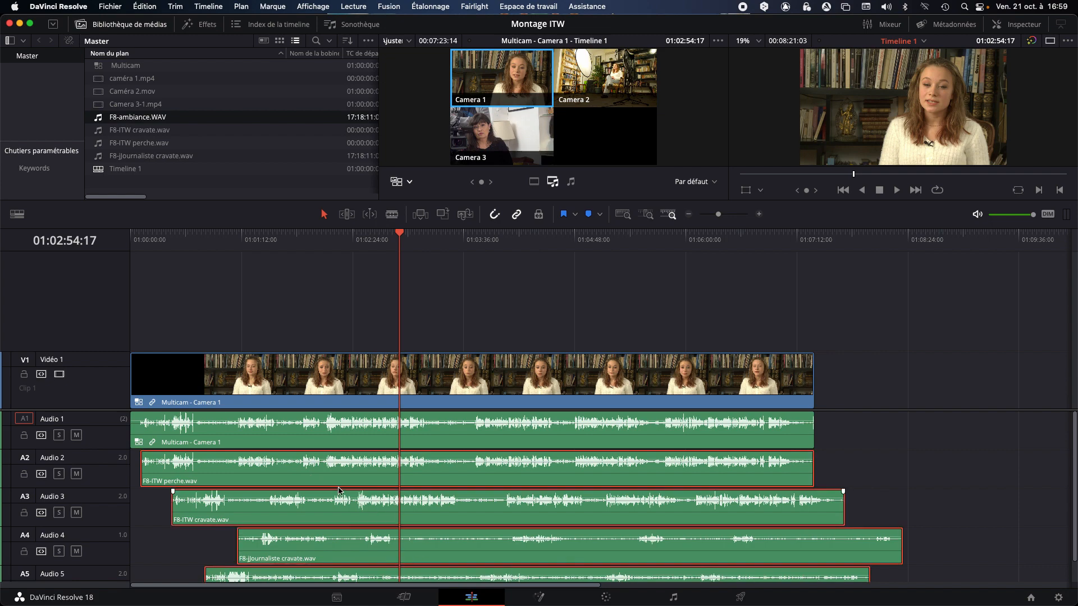
pyautogui.rightClick(467, 509)
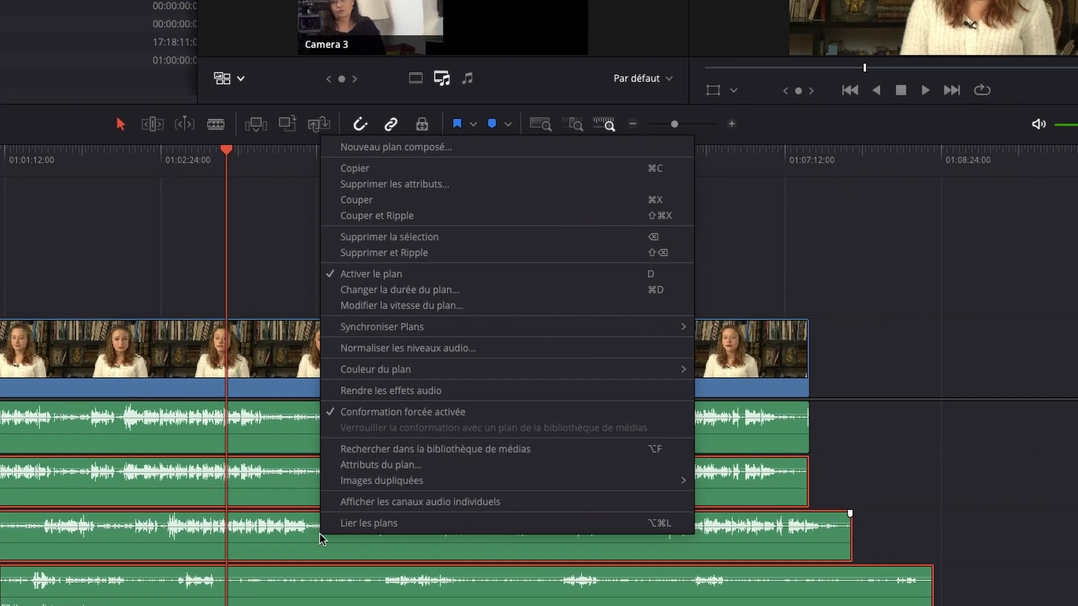
pyautogui.moveTo(511, 363)
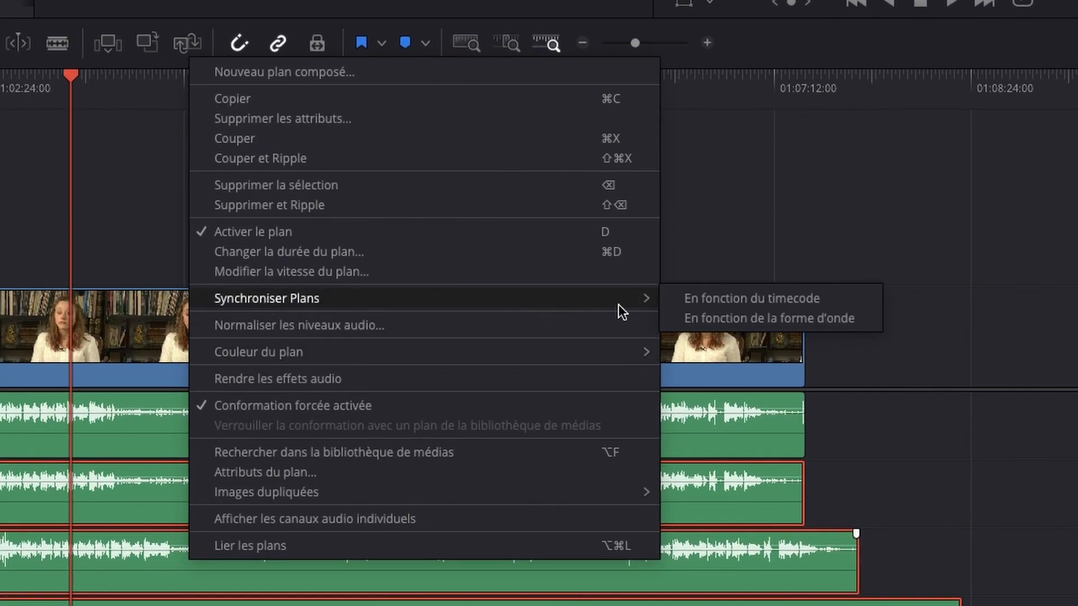
pyautogui.click(773, 319)
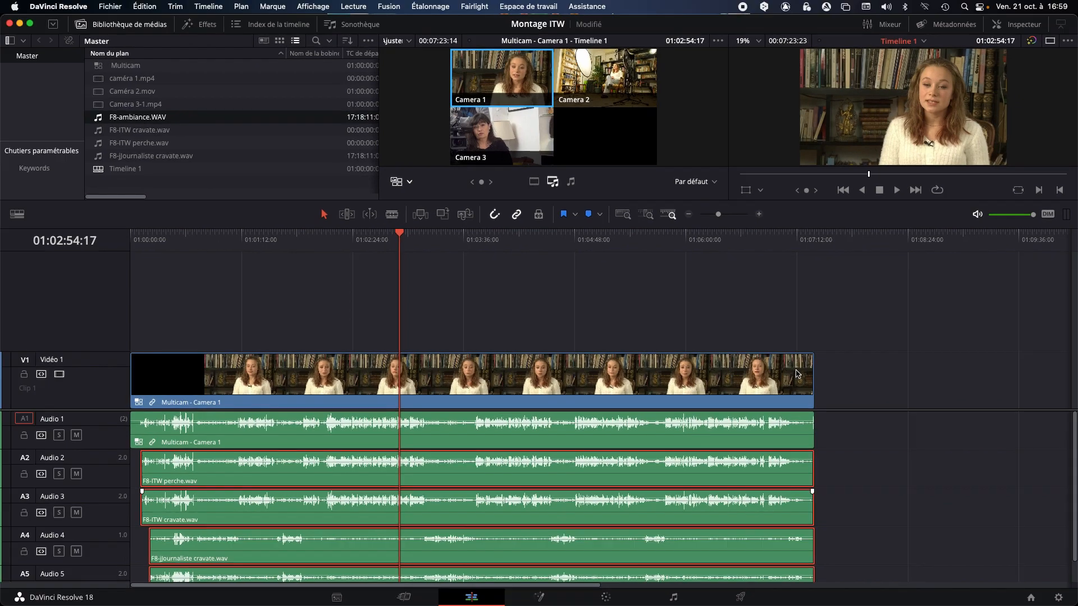
# - Link the four synchronised audio clips on A2 to A5 together and save the project
pyautogui.rightClick(623, 471)
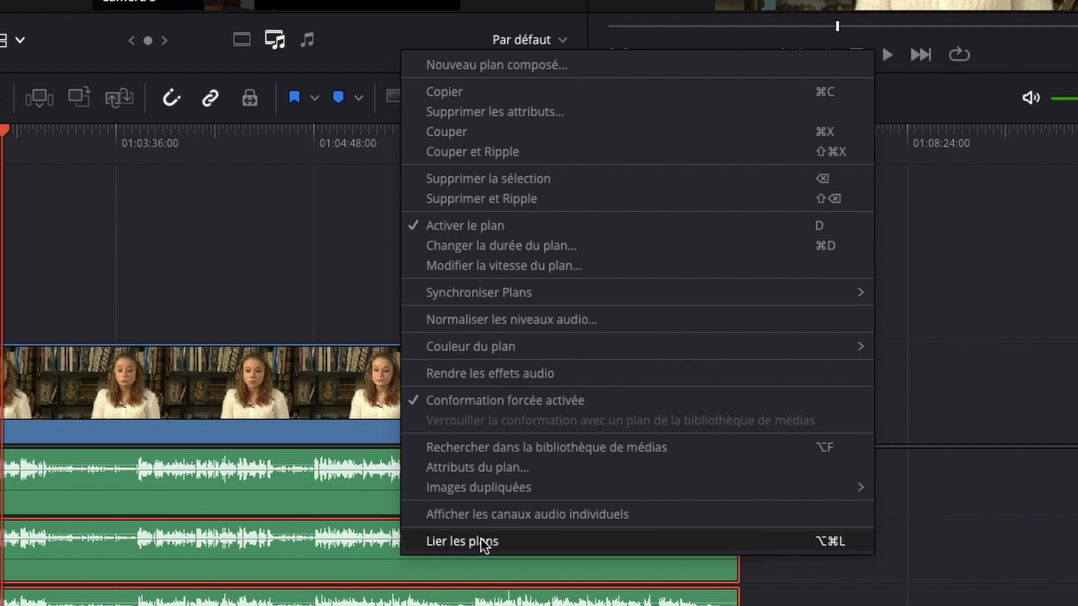
pyautogui.click(480, 540)
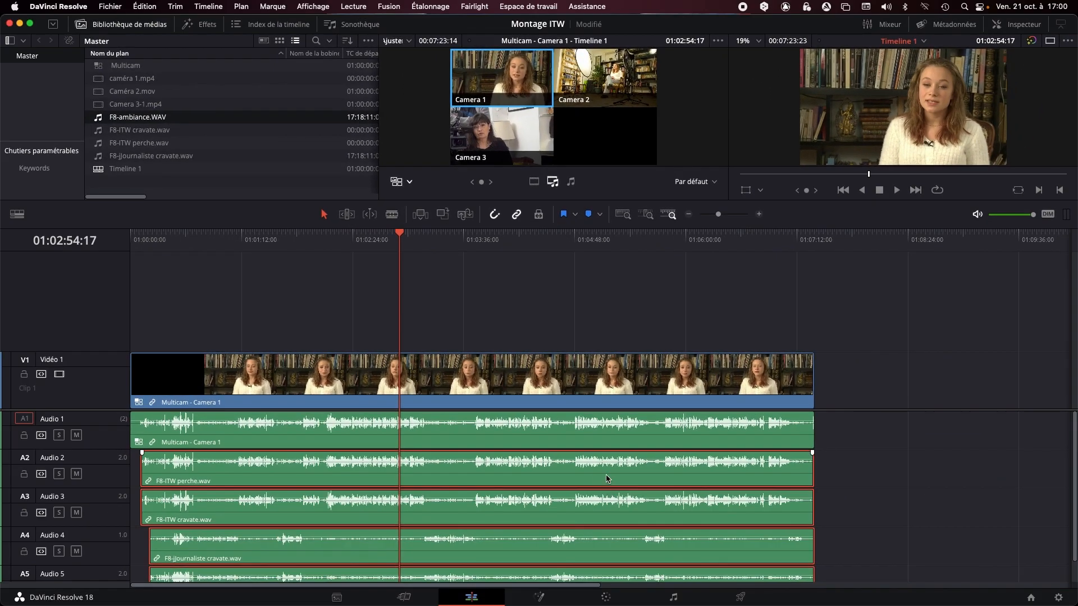
pyautogui.press('super+s')
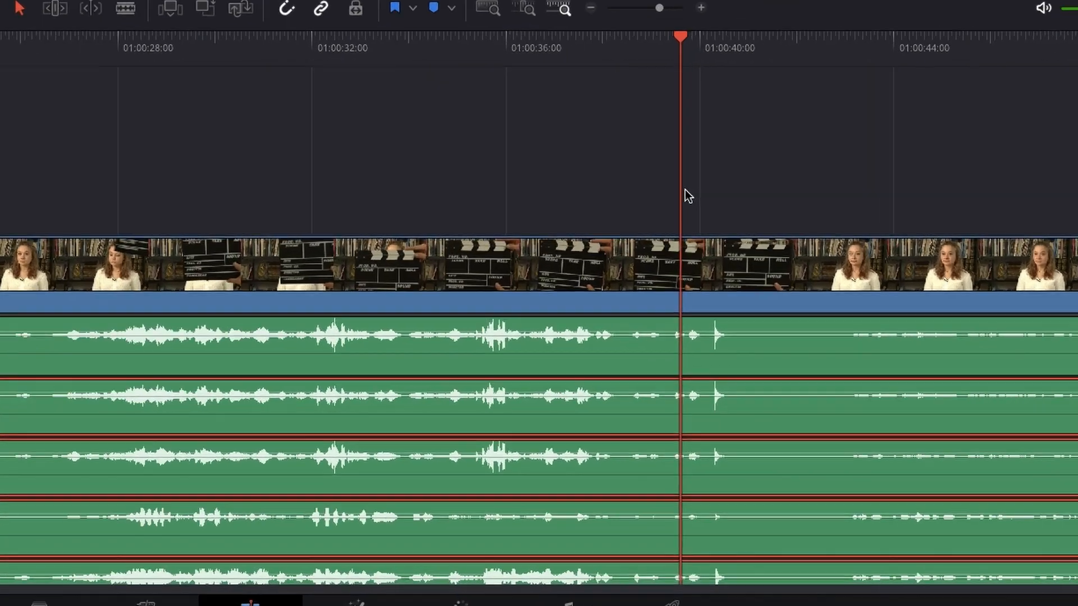
# - Solo the F8-ITW perche and F8-jJournaliste cravate tracks (A2 and A4) and scrub through the multicam edit
pyautogui.press('space')
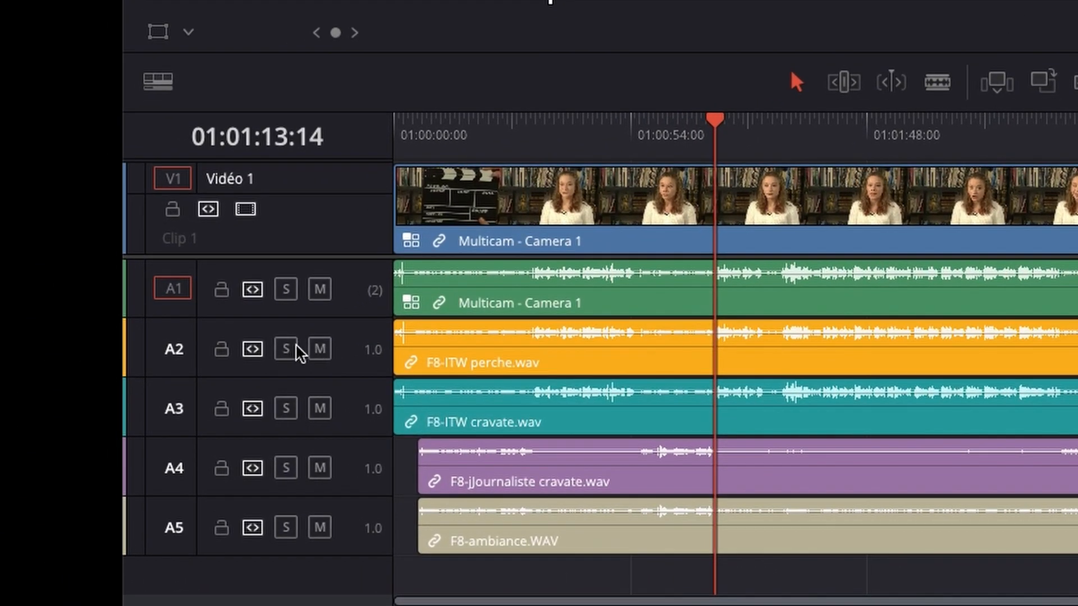
pyautogui.click(199, 401)
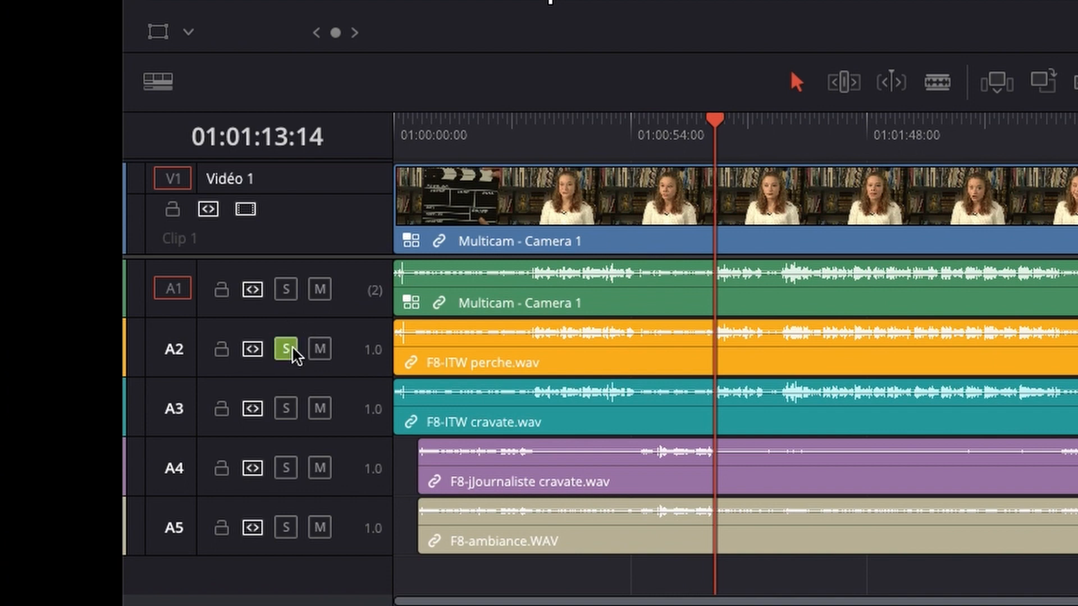
pyautogui.click(286, 469)
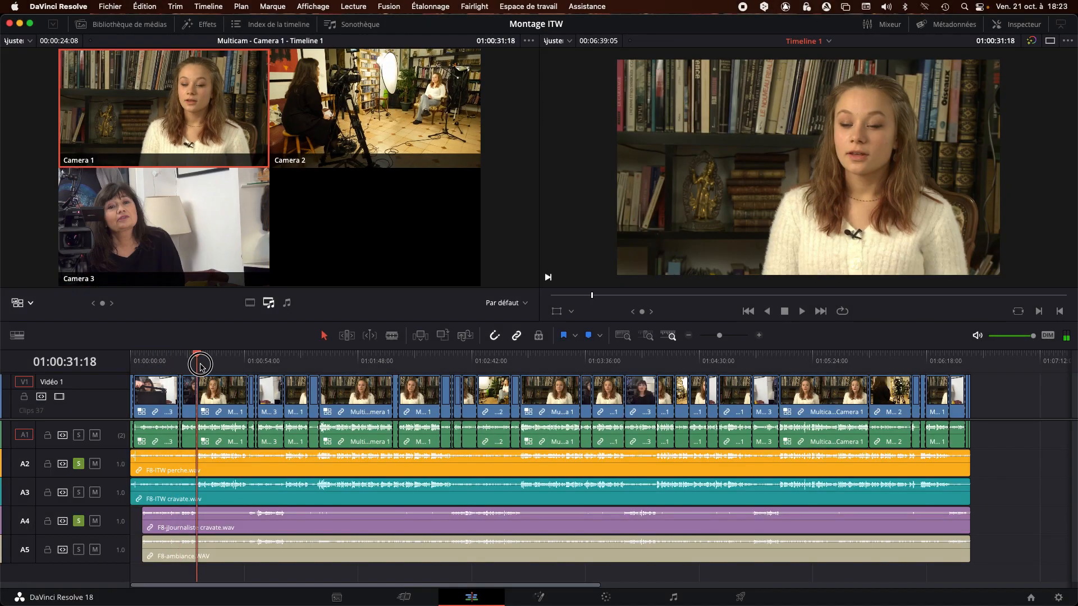
pyautogui.moveTo(201, 366); pyautogui.dragTo(964, 351)
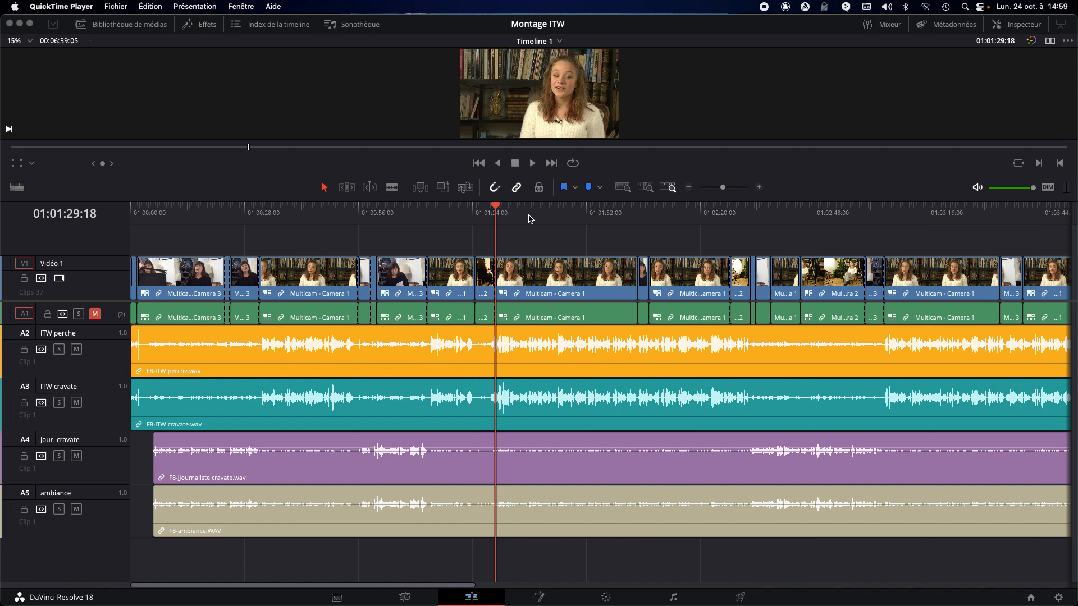
# - Add timeline markers at 01:01:29:18 and 01:01:59:05 around the interviewee's answer
pyautogui.click(497, 207)
pyautogui.click(498, 209)
pyautogui.click(494, 207)
pyautogui.press('m')
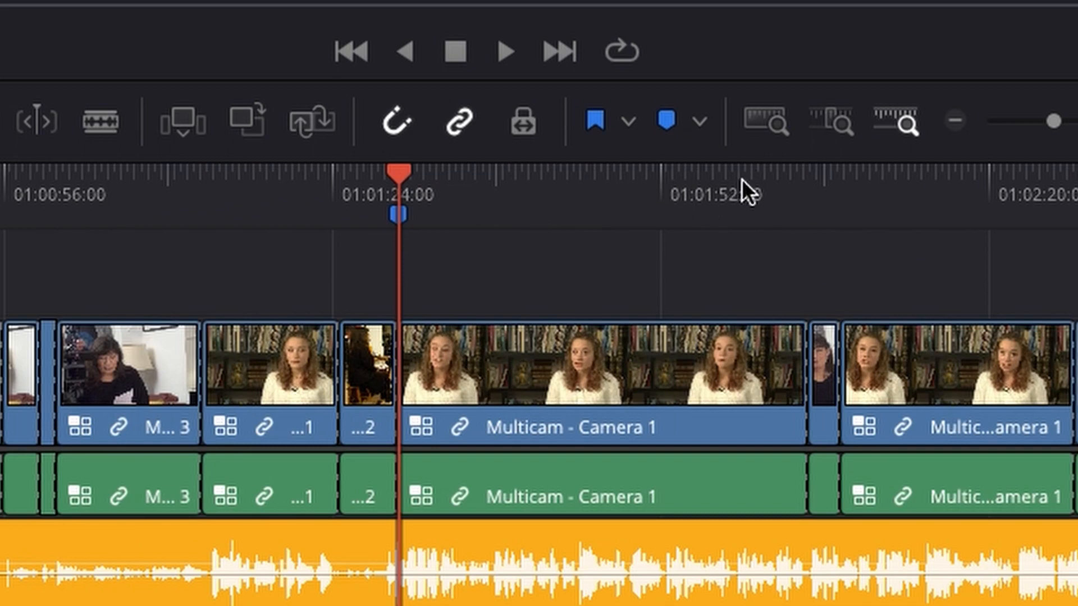
pyautogui.click(742, 178)
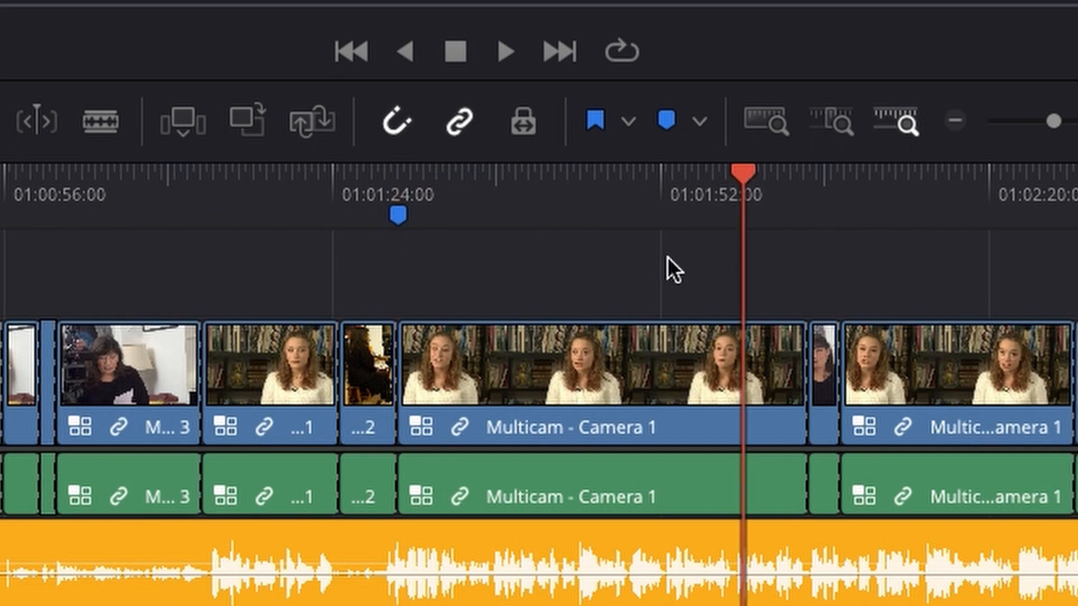
pyautogui.press('m')
# - Cut all tracks at the two markers and delete the Multicam - Camera 1 segment between them
pyautogui.click(396, 168)
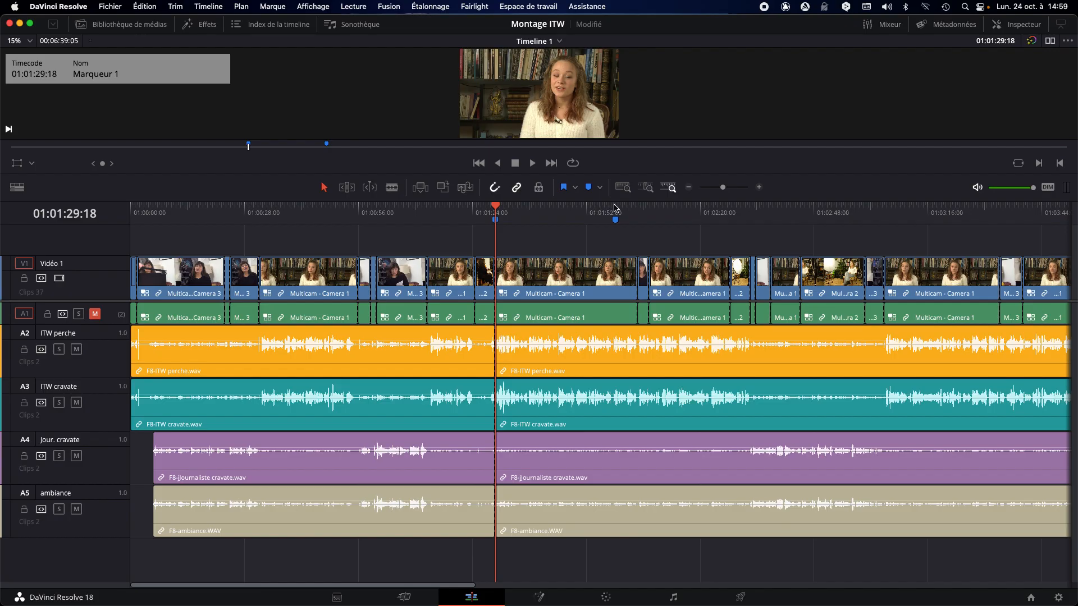
pyautogui.click(744, 171)
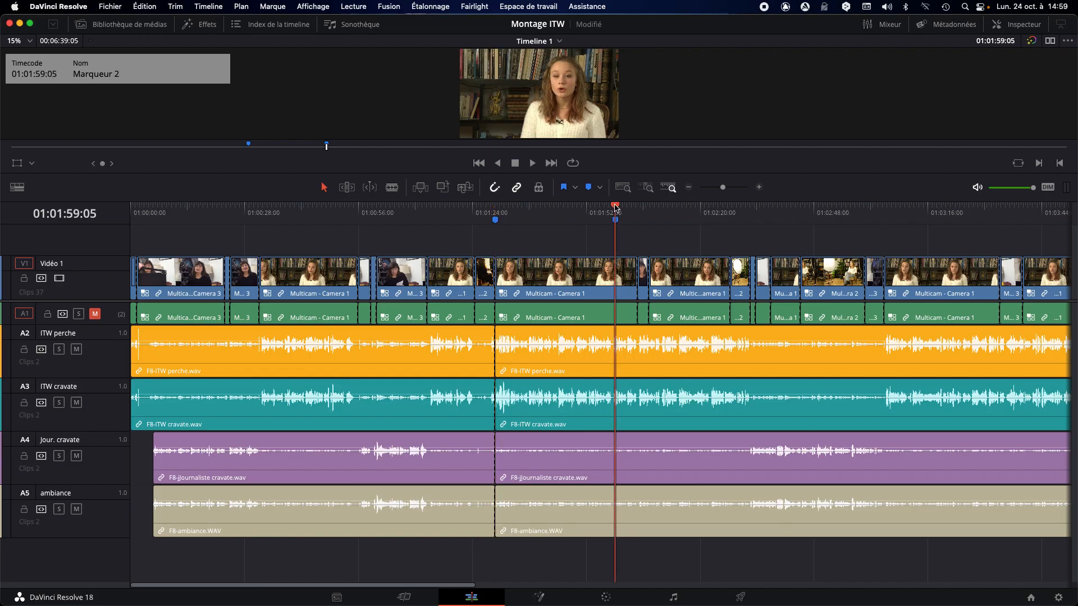
pyautogui.press('super+b')
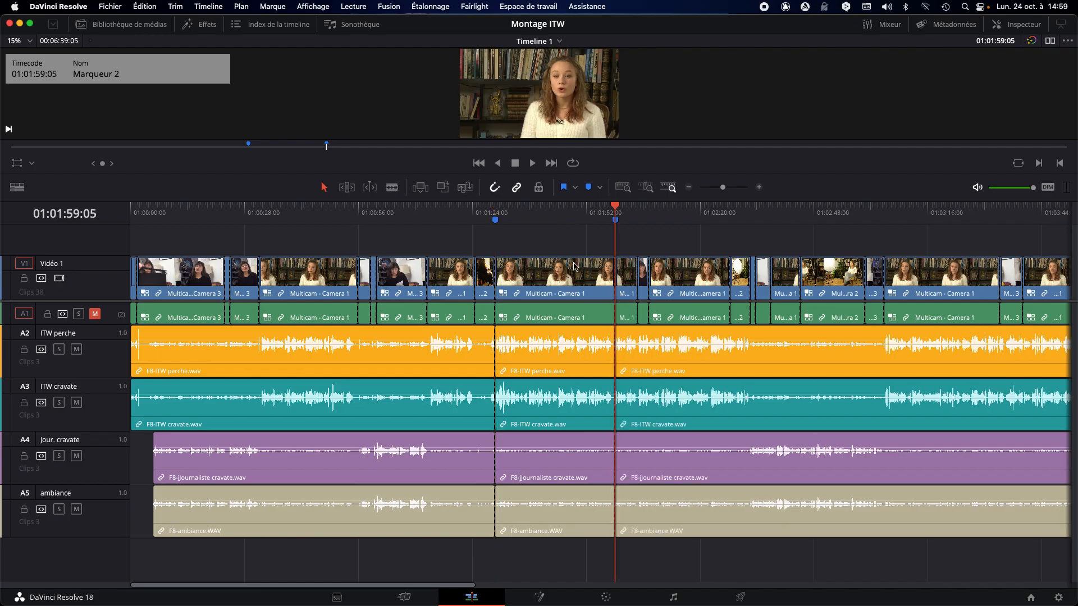
pyautogui.click(543, 276)
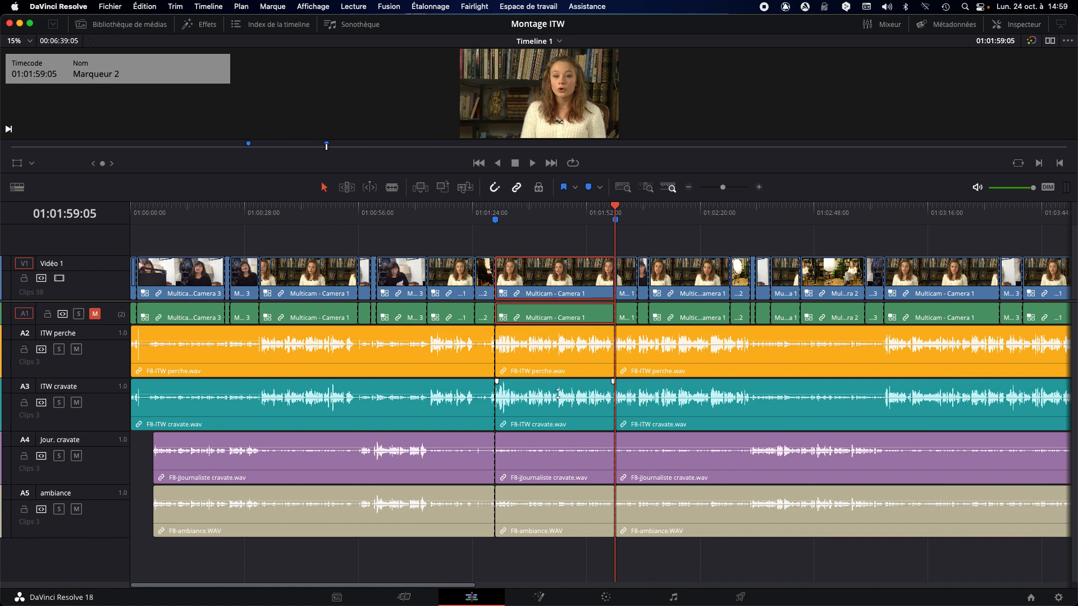
pyautogui.press('BackSpace')
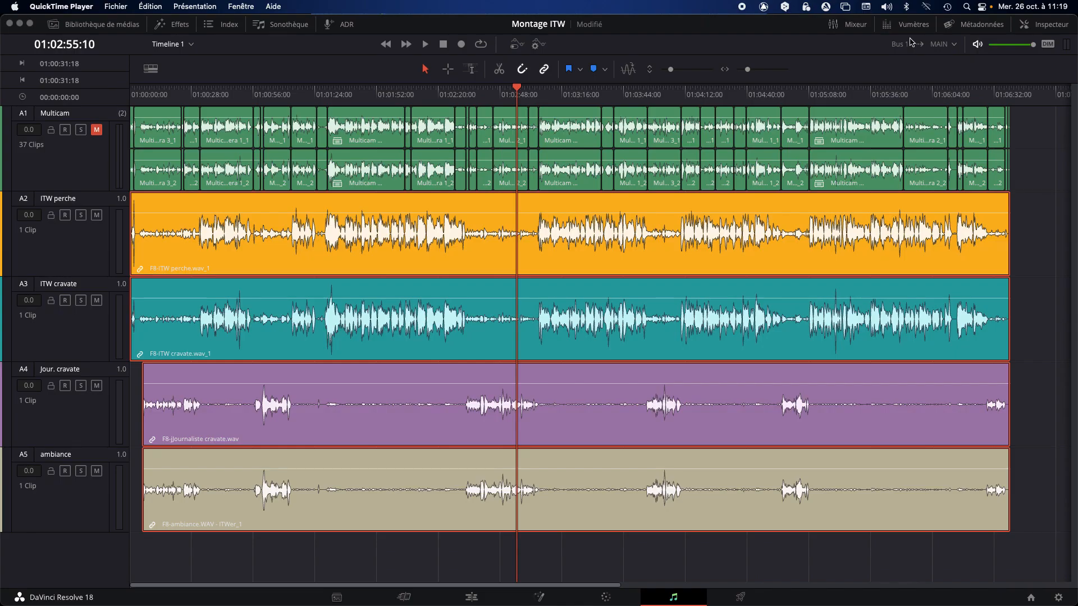
# - Show the audio level meters, detach the video viewer into a floating window, move it and dock it back
pyautogui.click(913, 25)
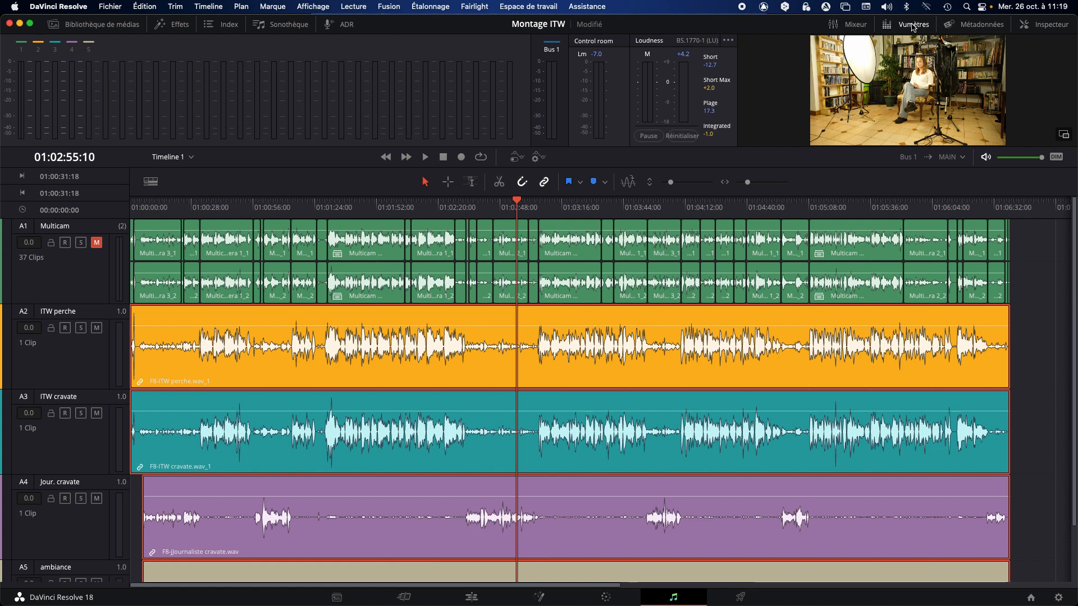
pyautogui.click(1066, 136)
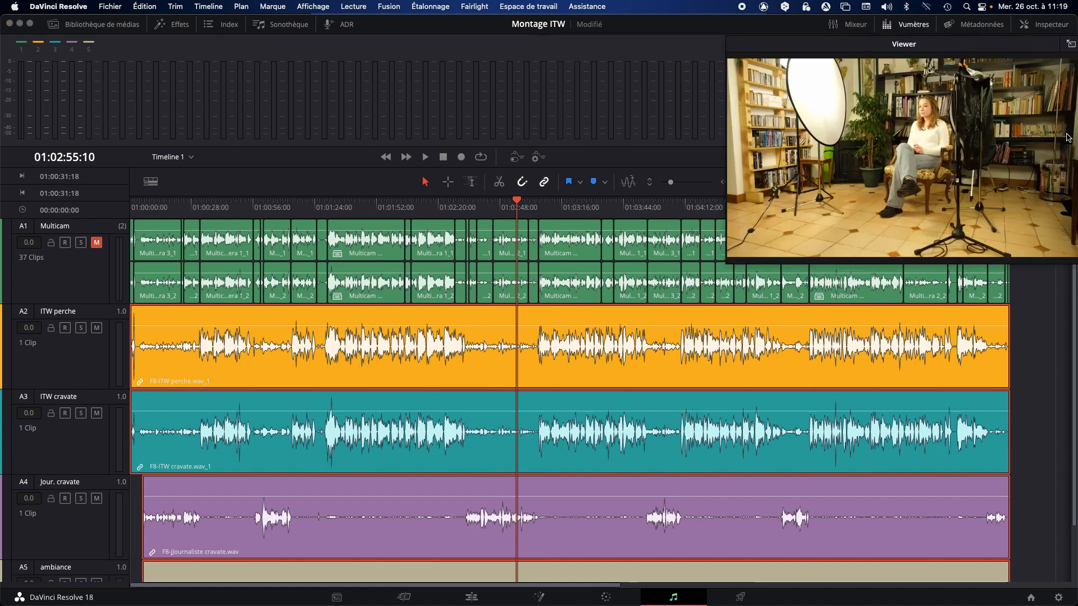
pyautogui.moveTo(950, 46); pyautogui.dragTo(927, 52)
pyautogui.click(1053, 55)
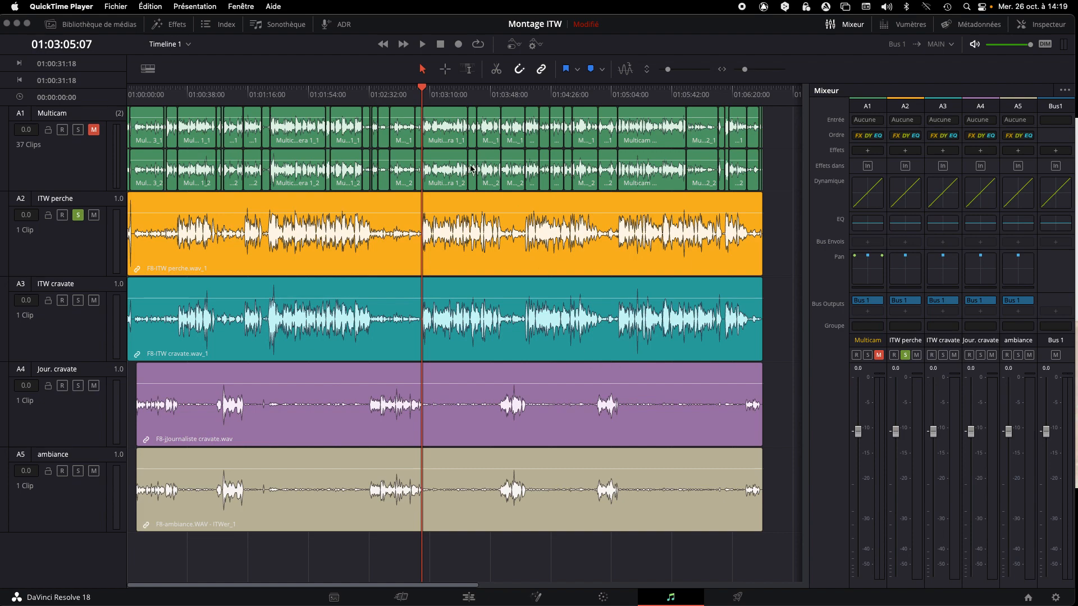
# - Play the soloed ITW perche track from 01:03:05:07, raise its clip volume slightly and save
pyautogui.press('space')
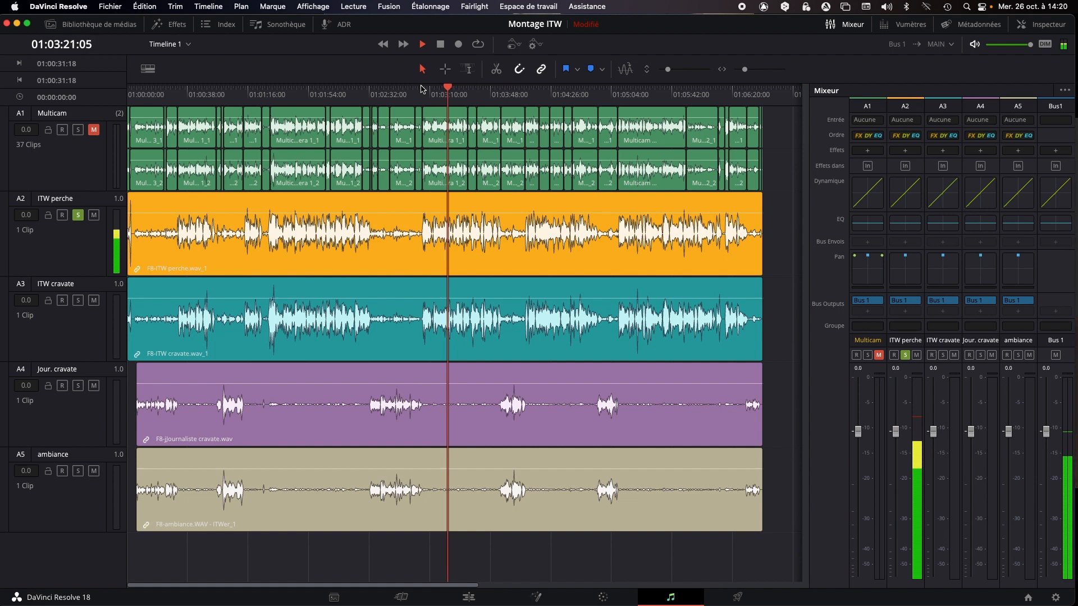
pyautogui.press('space')
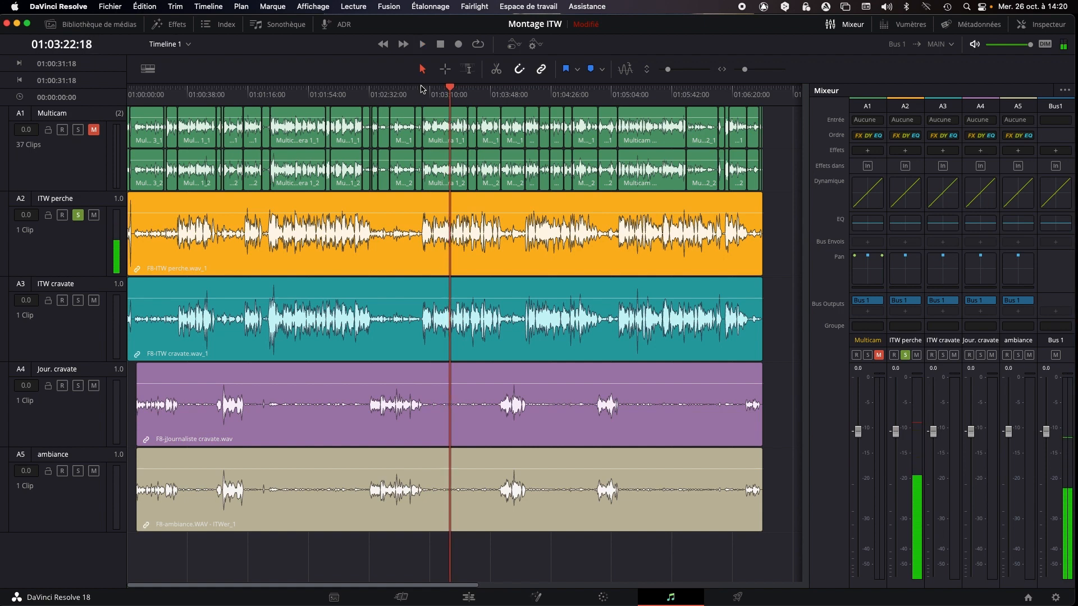
pyautogui.click(481, 210)
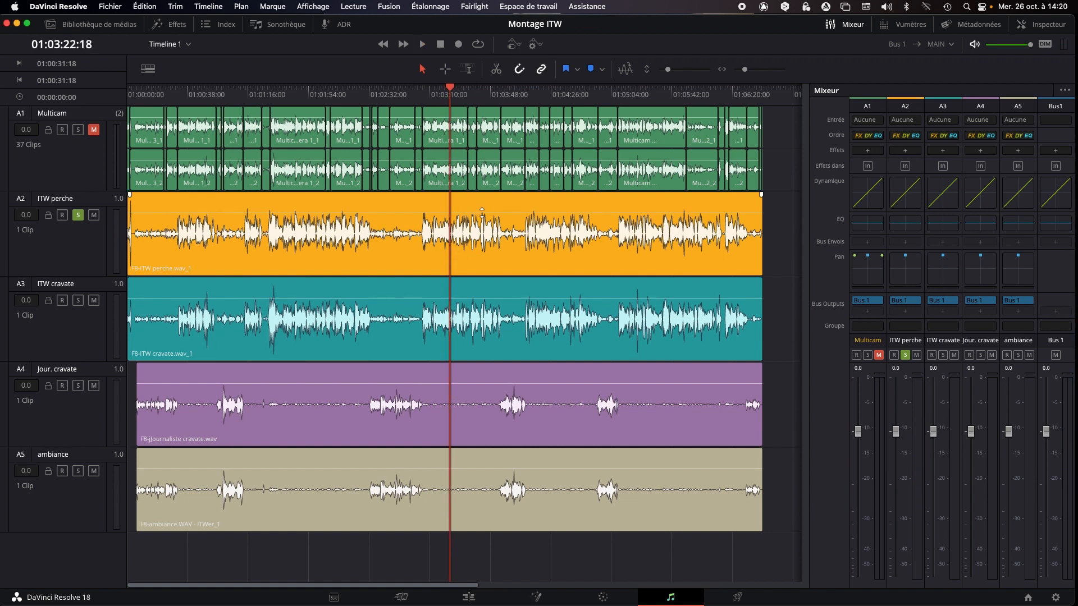
pyautogui.moveTo(482, 212); pyautogui.dragTo(488, 213)
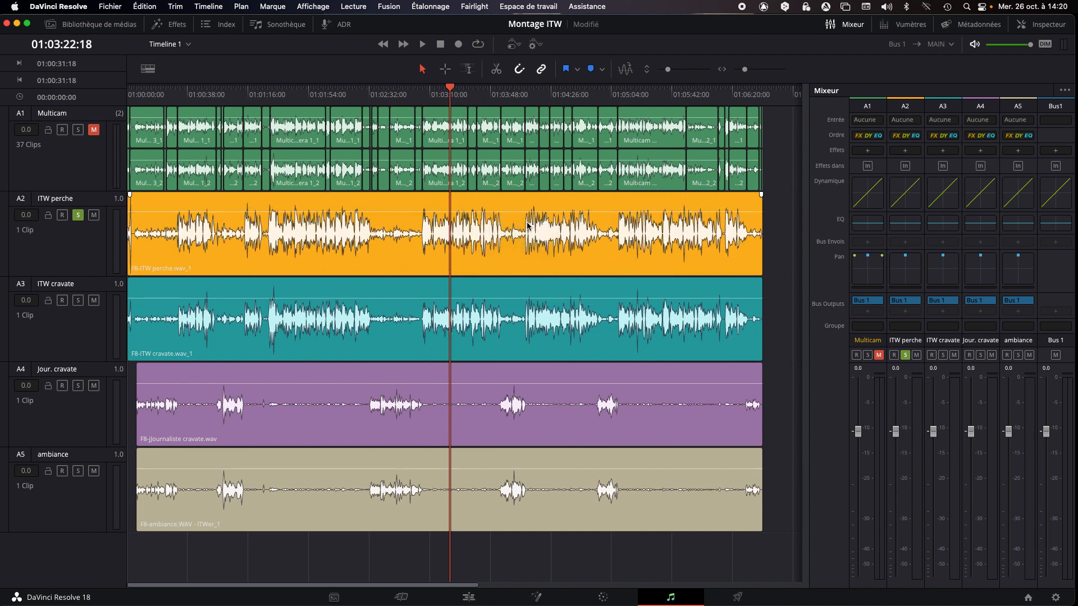
pyautogui.press('super+s')
# - Range-select the ITW perche clip from about 01:03:04 to 01:04:00 and adjust the volume of that section
pyautogui.click(469, 68)
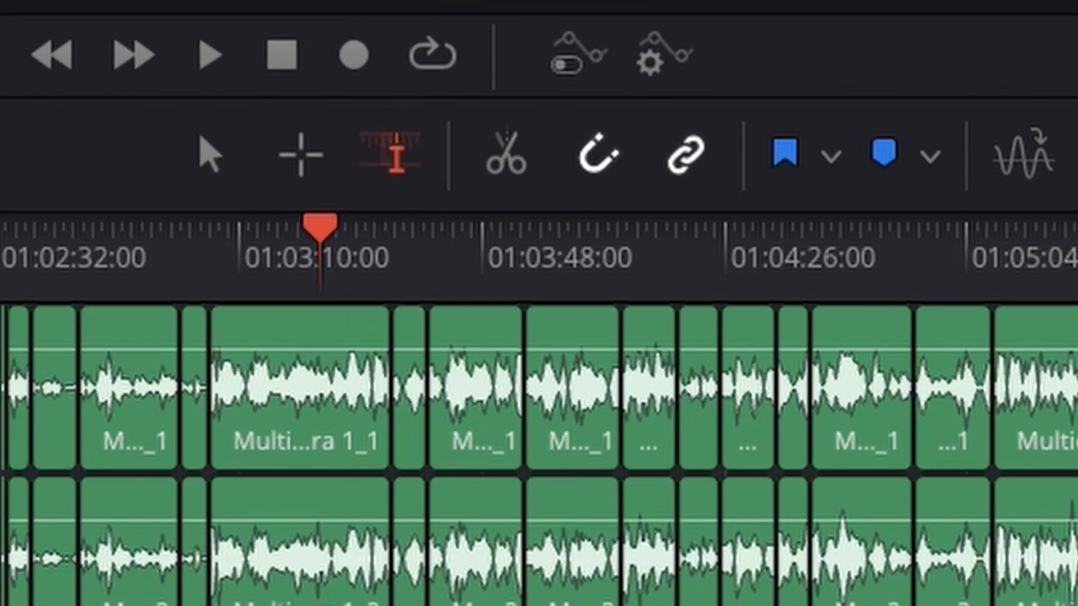
pyautogui.moveTo(254, 576); pyautogui.dragTo(582, 440)
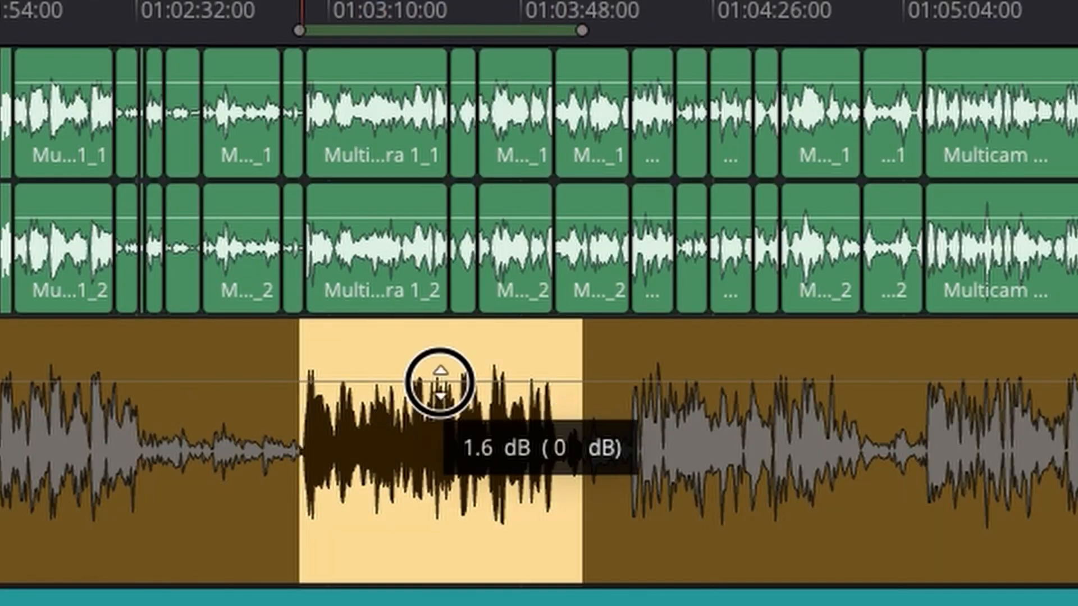
pyautogui.moveTo(440, 383)
pyautogui.mouseDown()
pyautogui.moveTo(436, 413)
pyautogui.moveTo(447, 368)
pyautogui.moveTo(454, 397)
pyautogui.mouseUp()
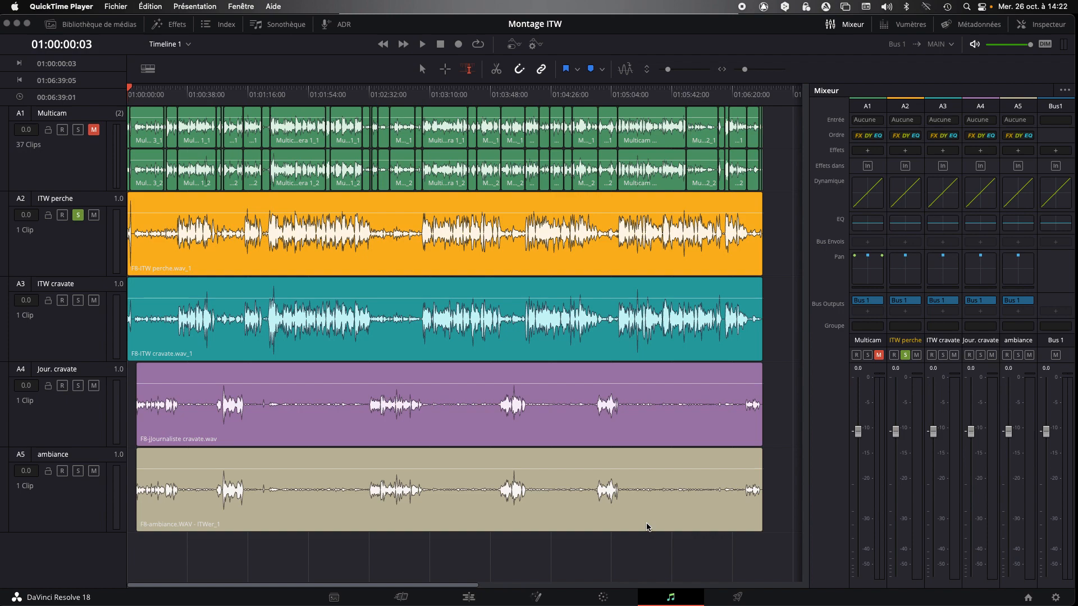
# - Open the audio level normalisation settings for the ITW perche clip and examine the available normalisation modes
pyautogui.rightClick(492, 246)
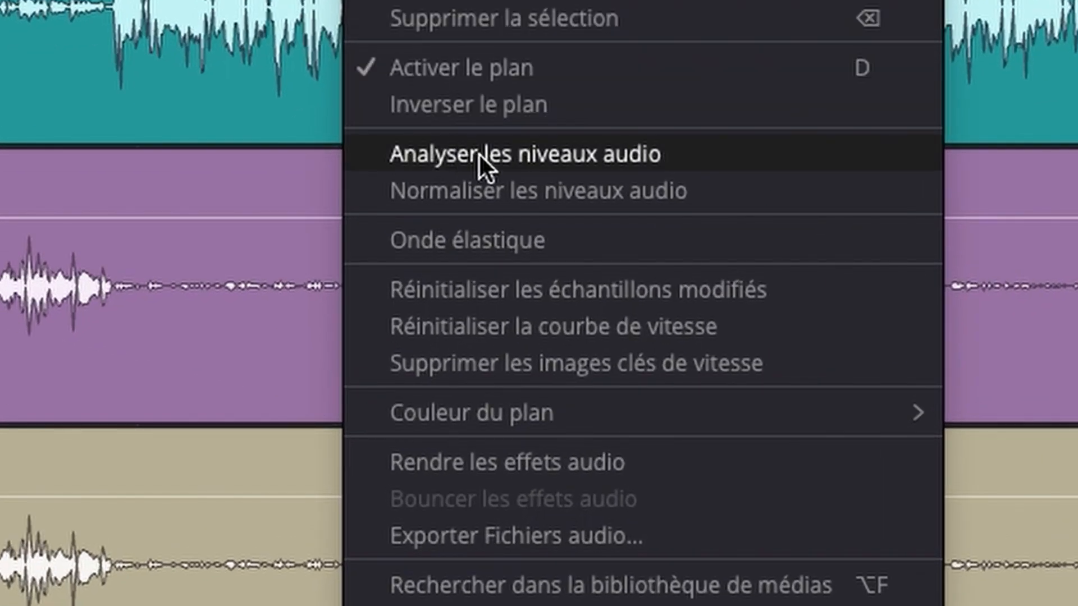
pyautogui.click(500, 187)
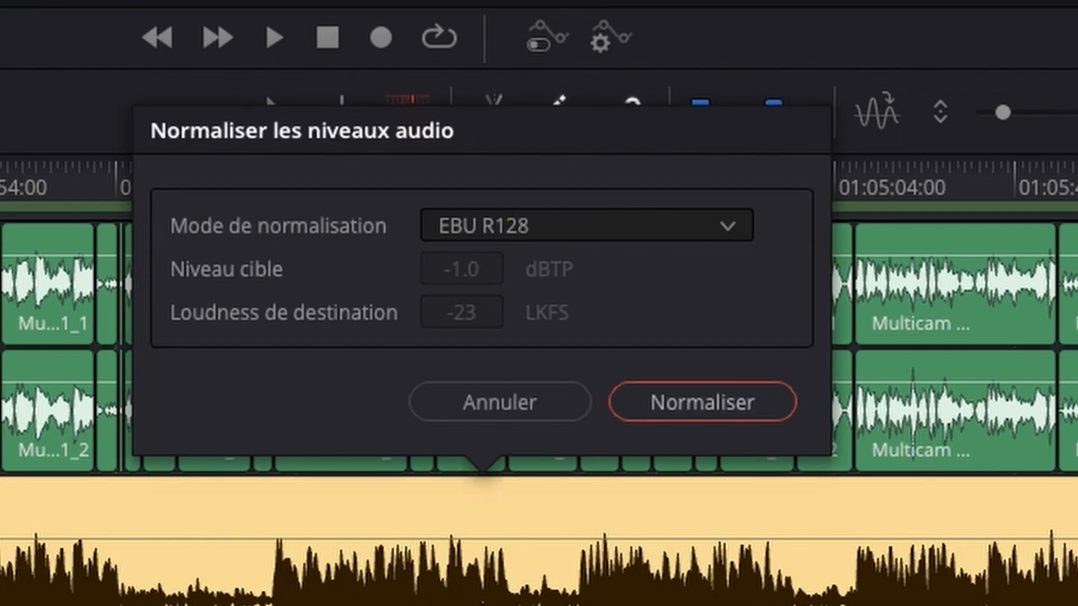
pyautogui.click(725, 227)
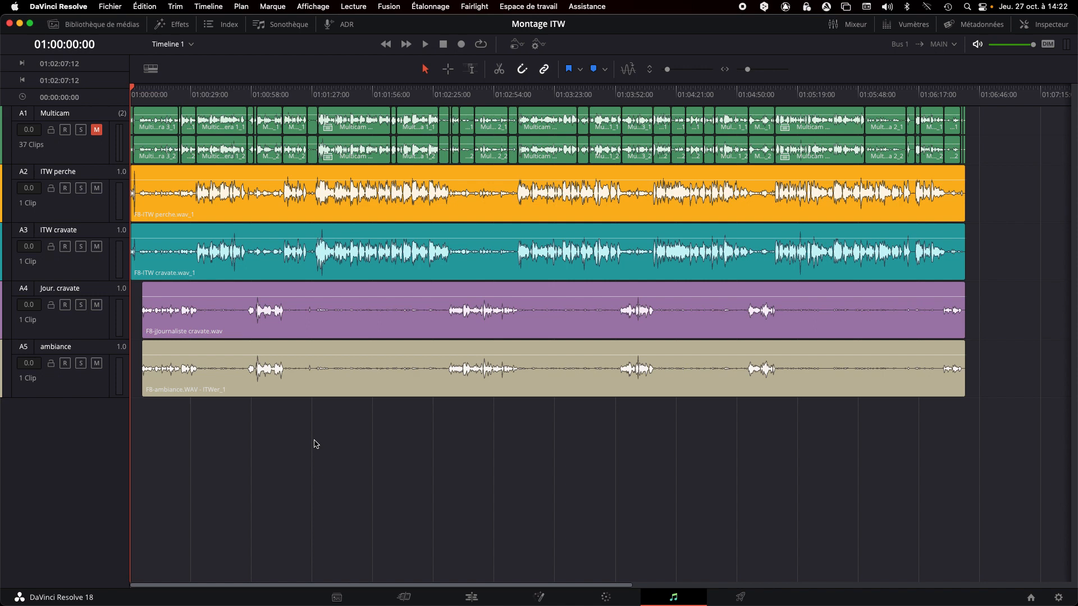
# - Set the audio input device to AudioBox USB in the system preferences and save them
pyautogui.click(58, 6)
pyautogui.click(141, 46)
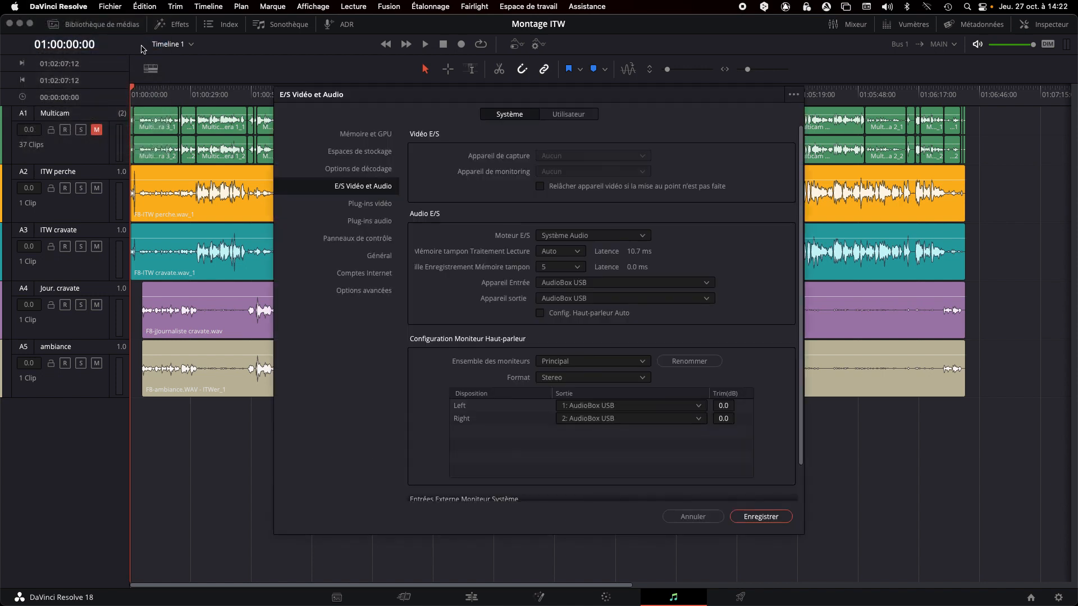
pyautogui.click(659, 286)
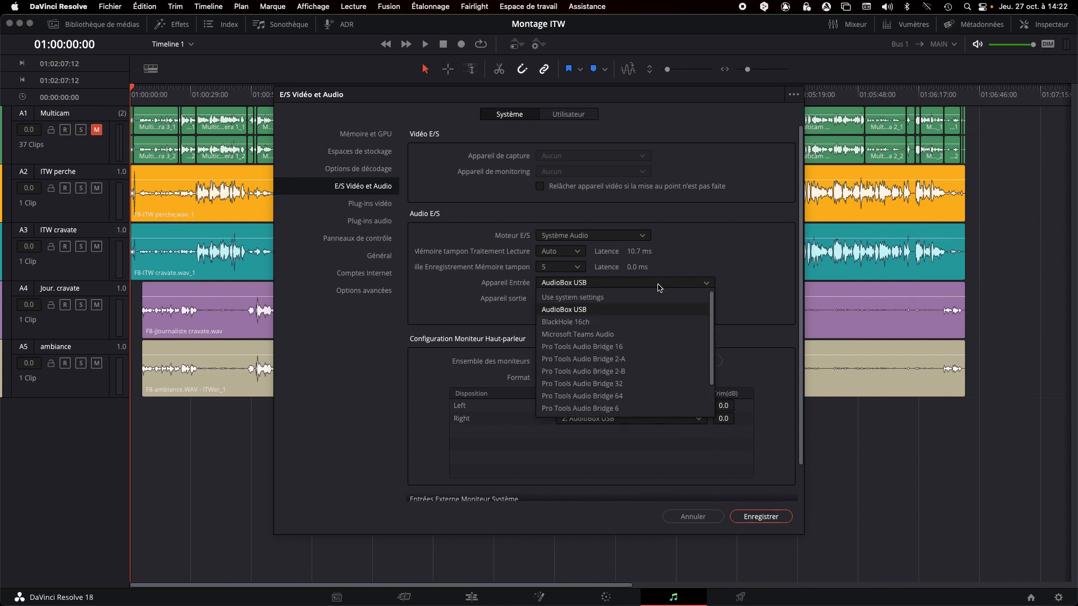
pyautogui.click(584, 311)
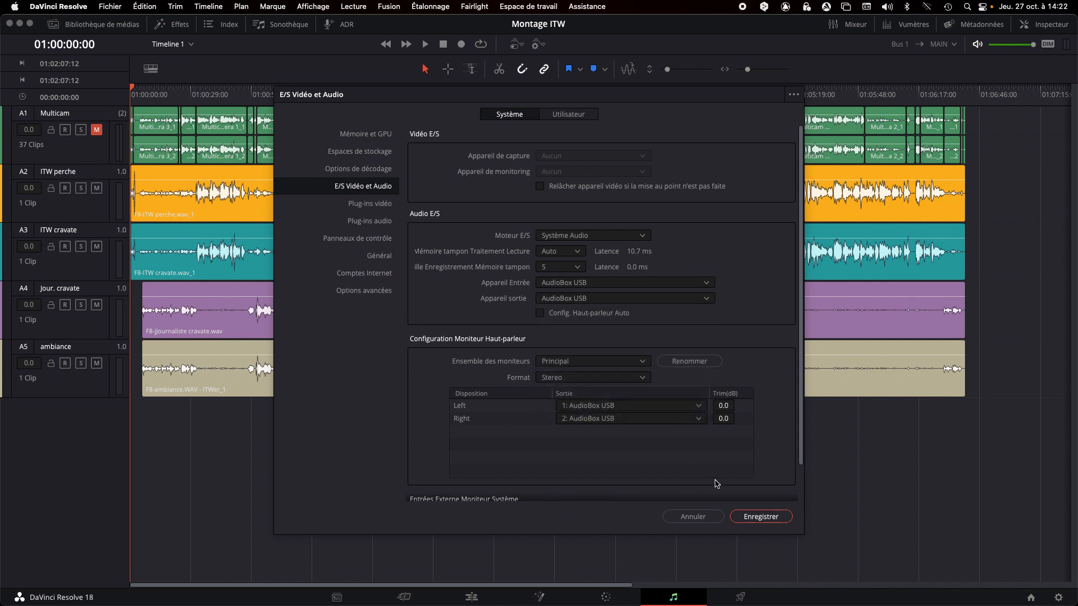
pyautogui.click(762, 520)
# - Add a mono audio track below the ambiance track and name it "voix off"
pyautogui.rightClick(80, 418)
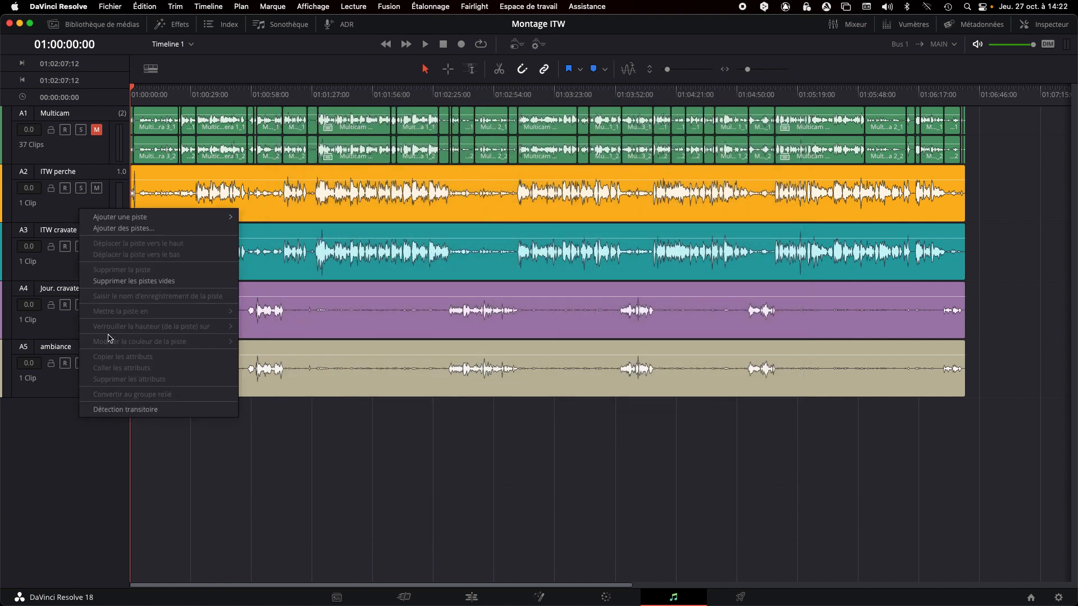
pyautogui.moveTo(117, 218)
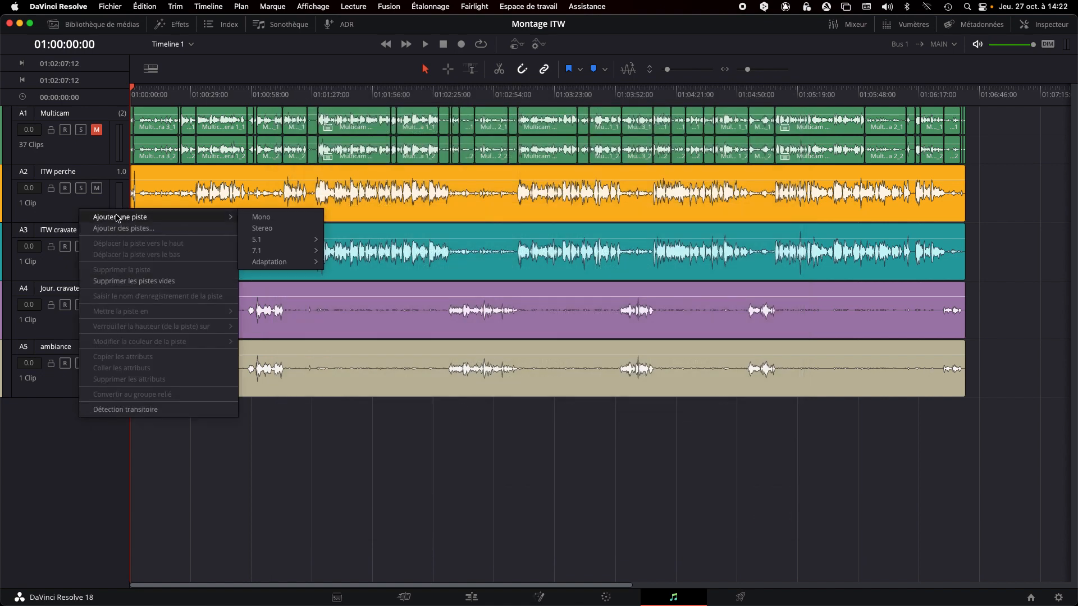
pyautogui.click(268, 220)
pyautogui.doubleClick(66, 406)
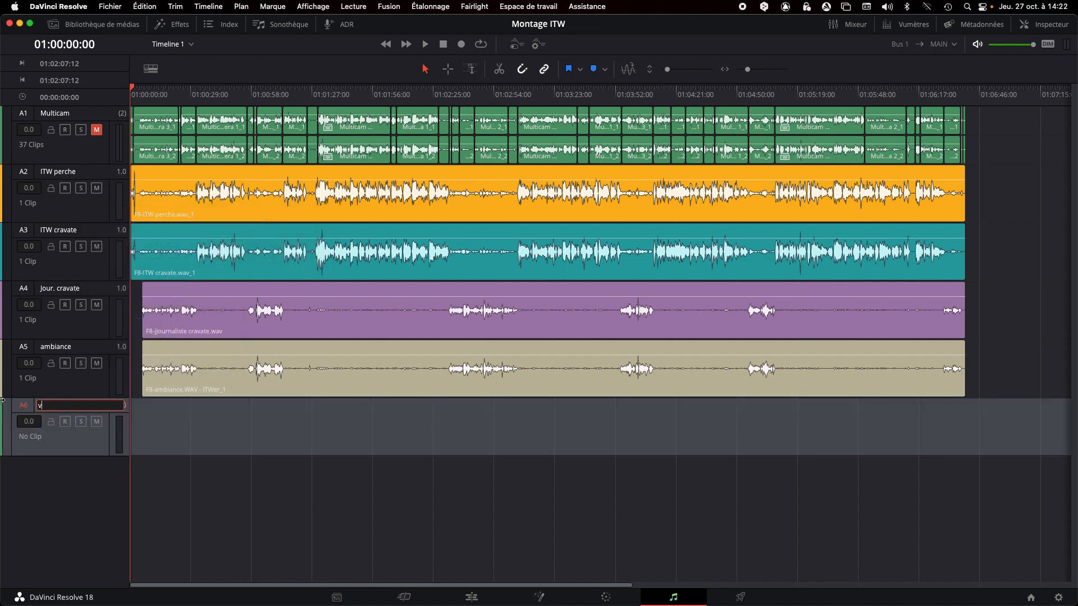
pyautogui.write('voix off')
pyautogui.press('Return')
# - Assign AudioBox USB audio input 1 to the track input of voix off and close the input/output assignment window
pyautogui.click(475, 6)
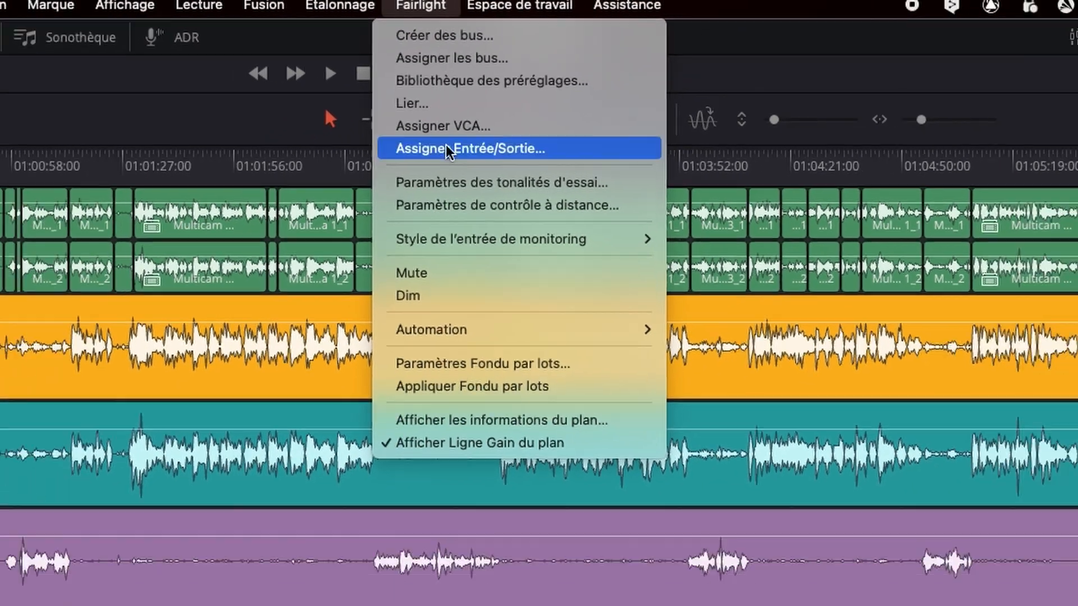
pyautogui.click(447, 148)
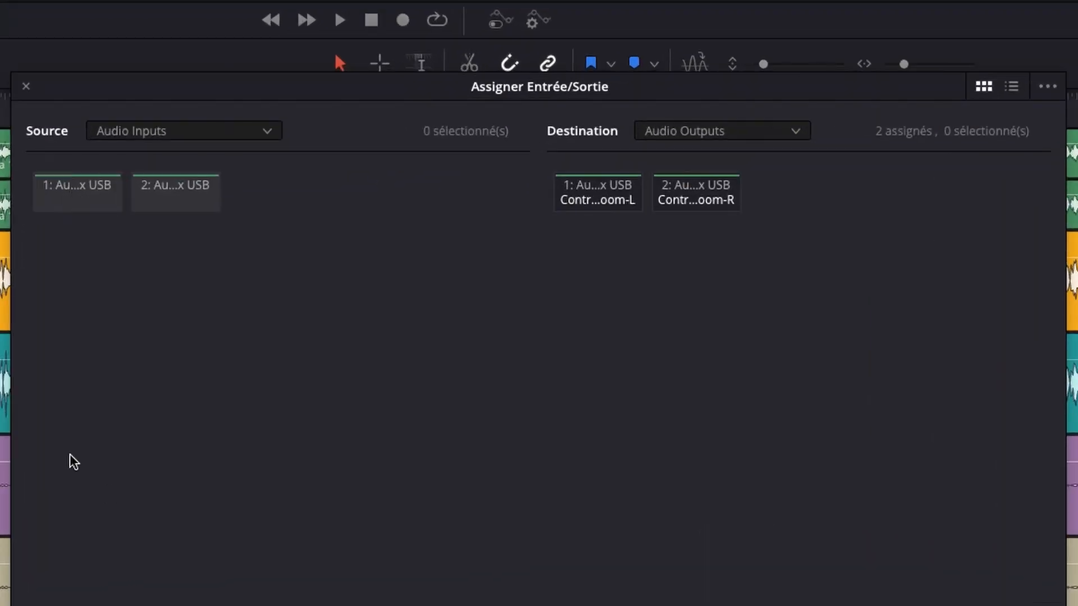
pyautogui.click(77, 194)
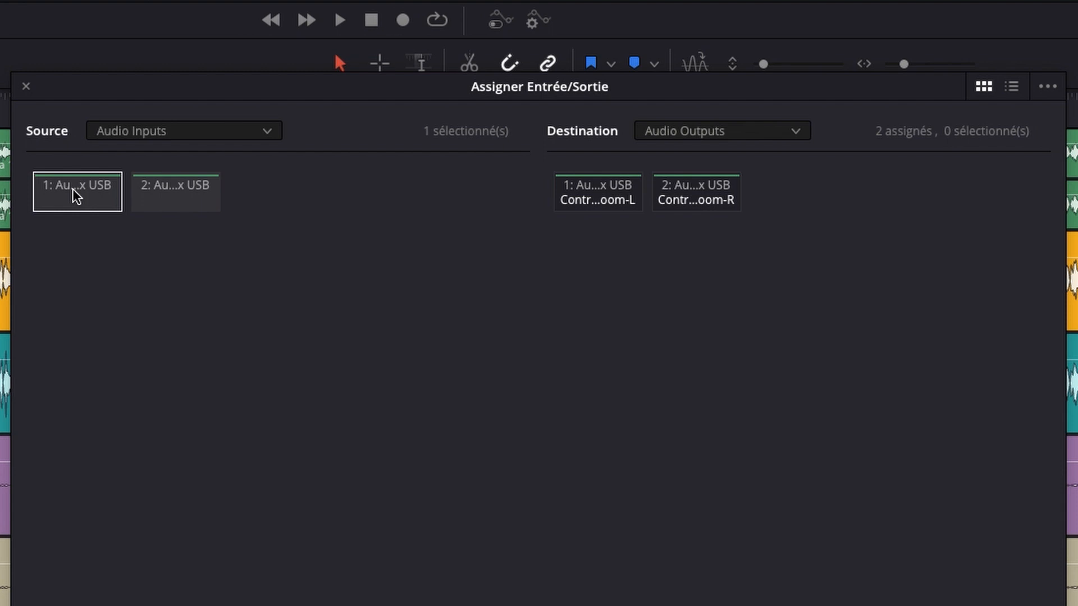
pyautogui.click(796, 131)
pyautogui.click(683, 223)
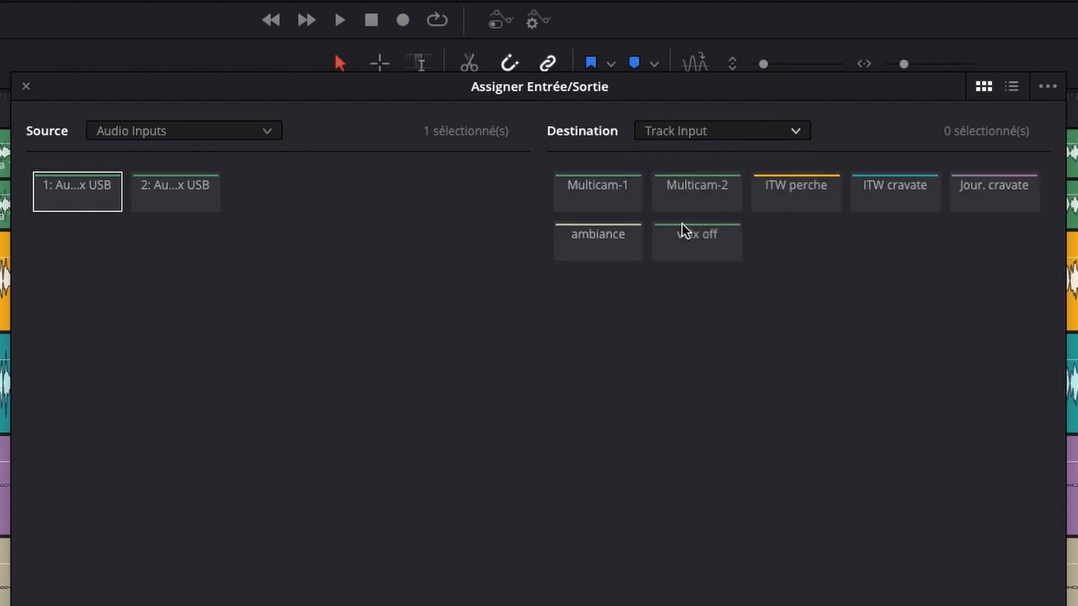
pyautogui.click(713, 242)
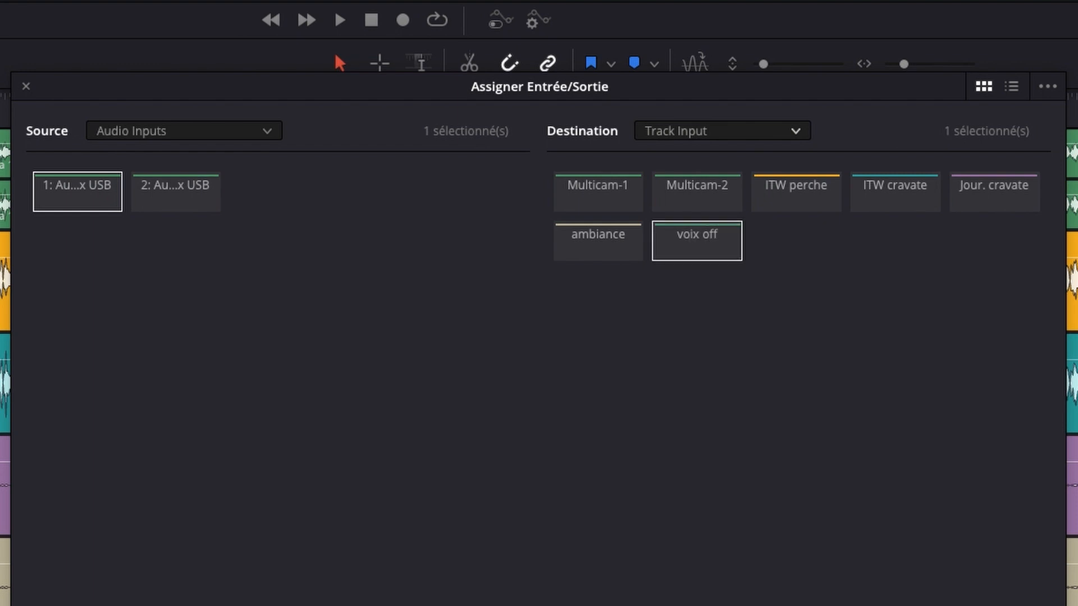
pyautogui.press('Return')
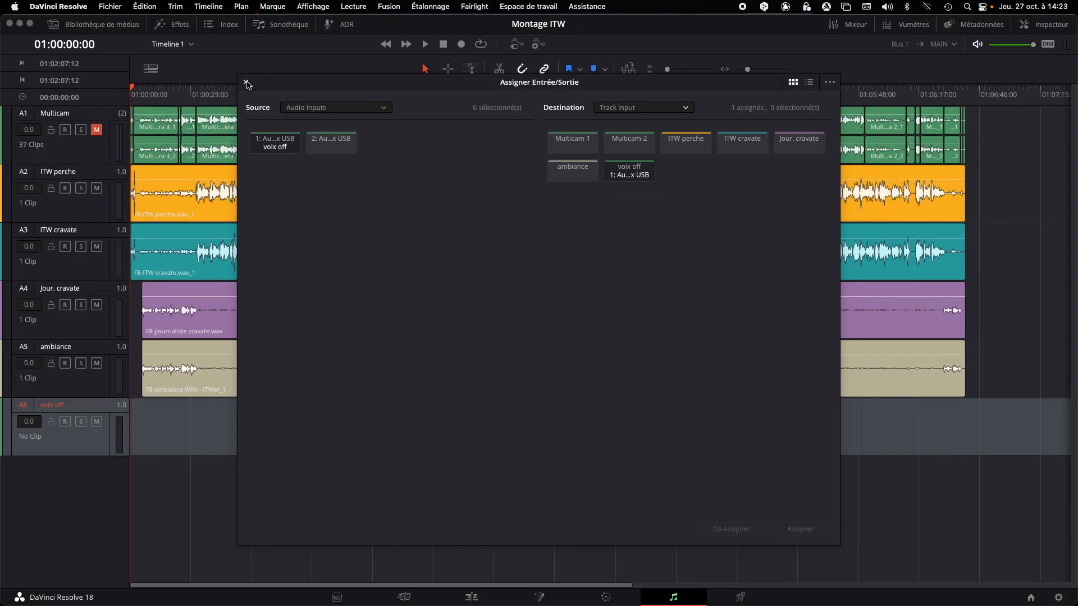
pyautogui.click(243, 82)
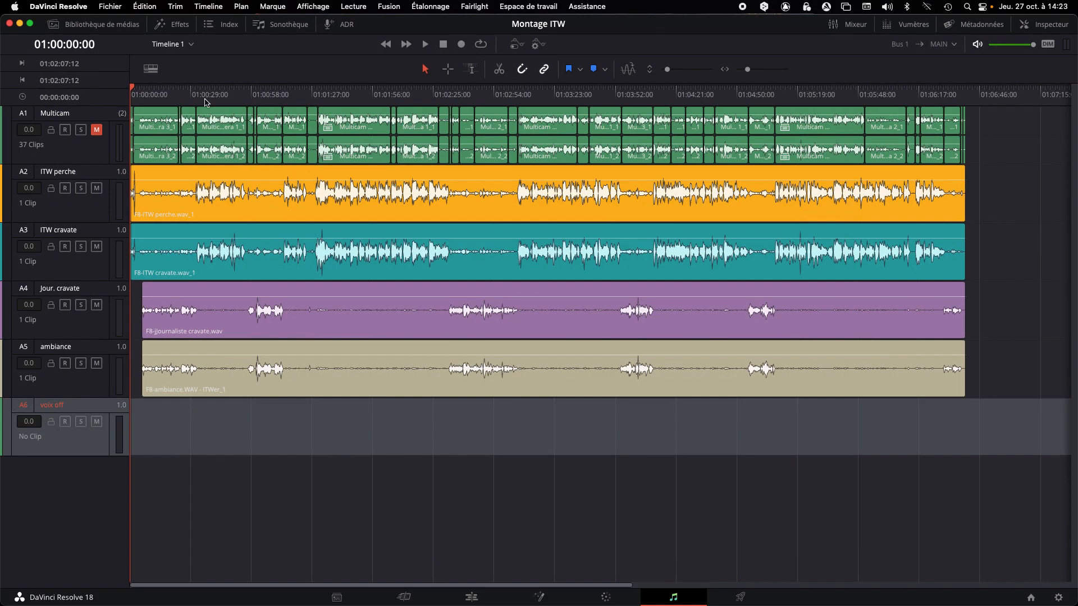
# - Arm the voix off track for recording and start recording
pyautogui.click(65, 422)
pyautogui.click(462, 45)
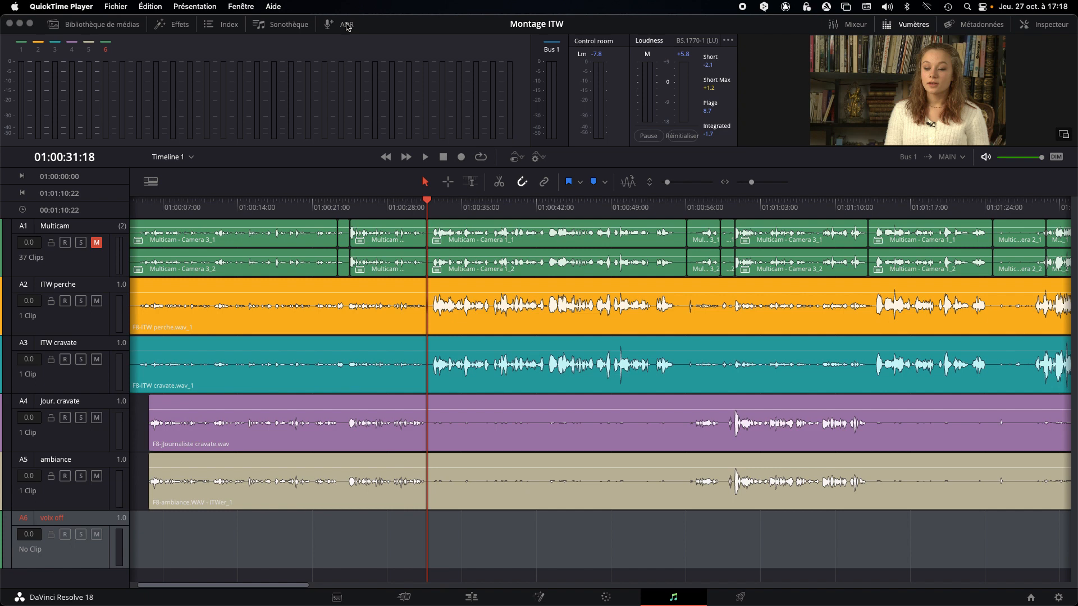
# - Open the ADR tools and examine their cue list, recording and configuration pages
pyautogui.click(346, 24)
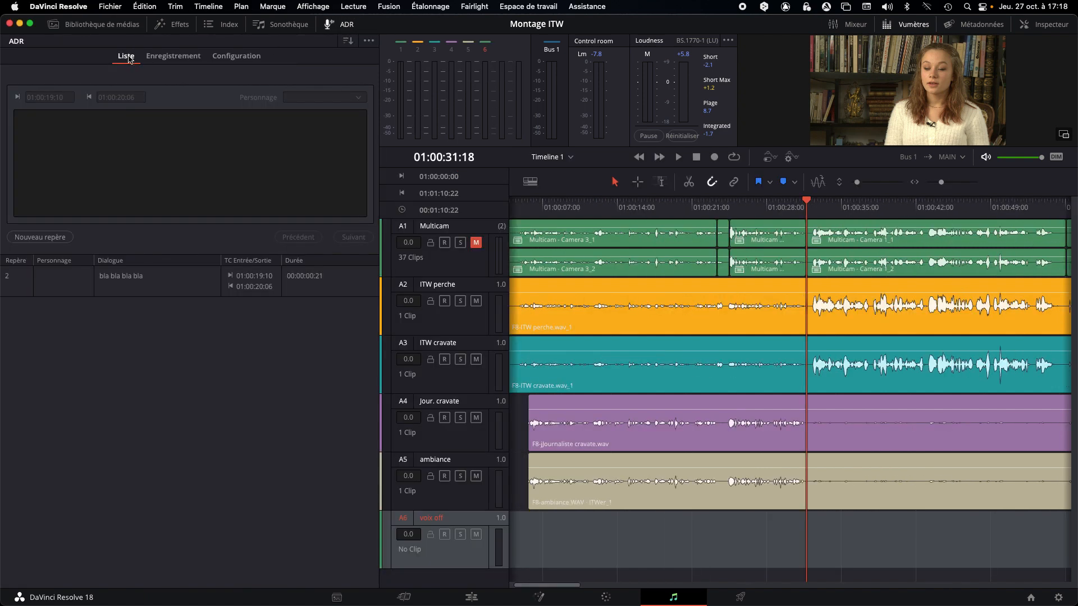
pyautogui.click(177, 60)
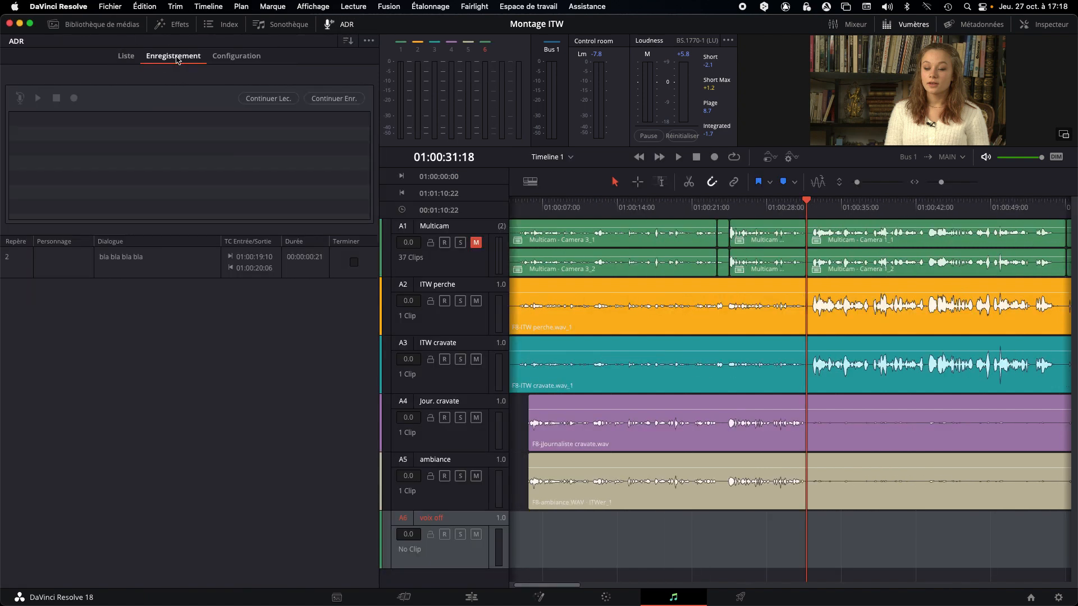
pyautogui.click(236, 60)
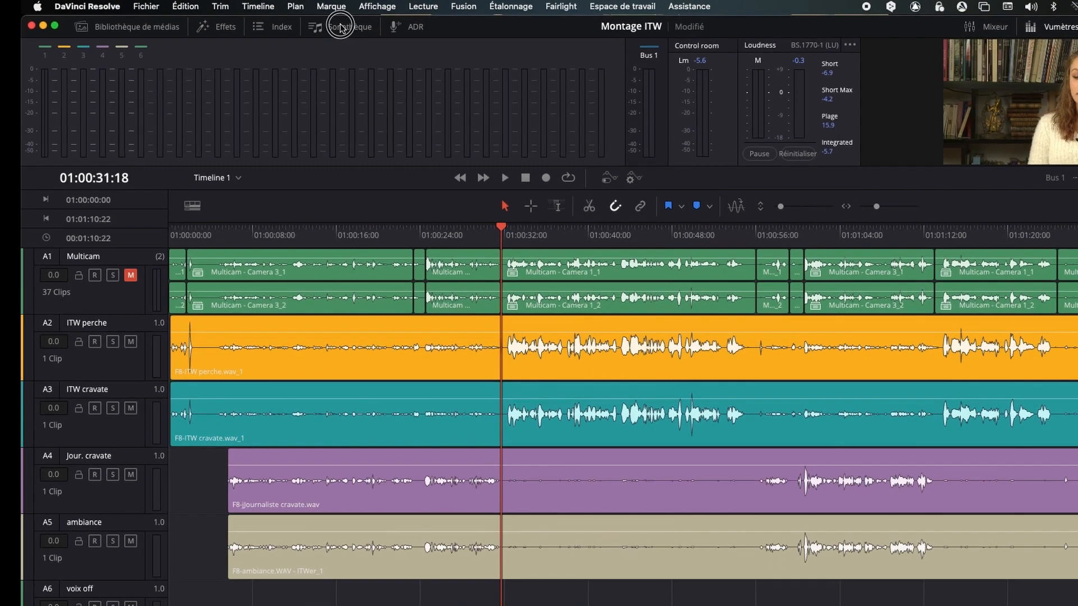
# - Open the sound library and choose the "bruitages classés" database as the one to search
pyautogui.click(281, 24)
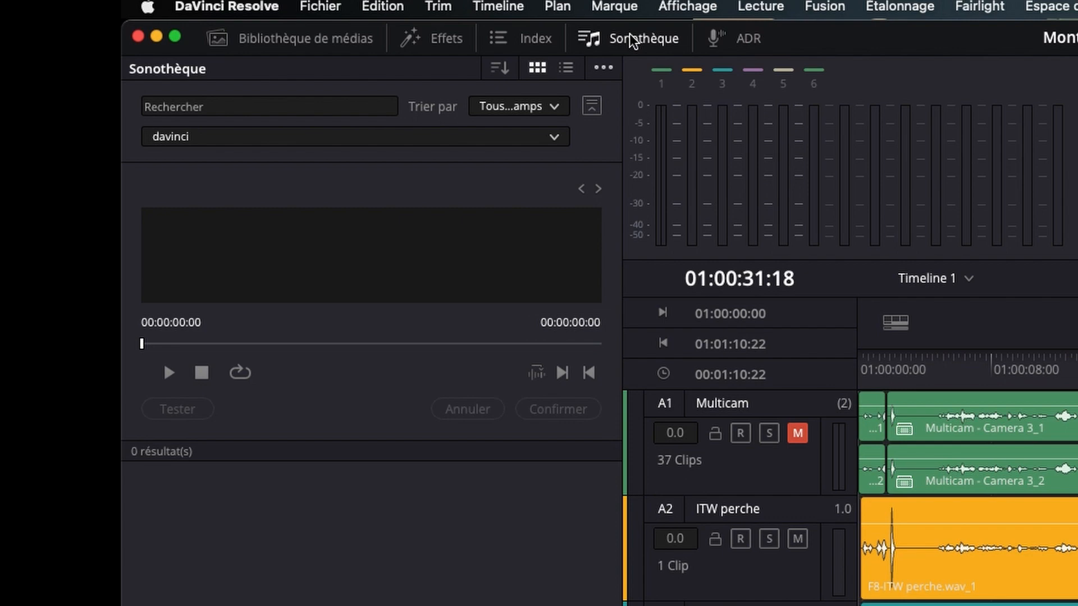
pyautogui.click(591, 106)
pyautogui.click(591, 106)
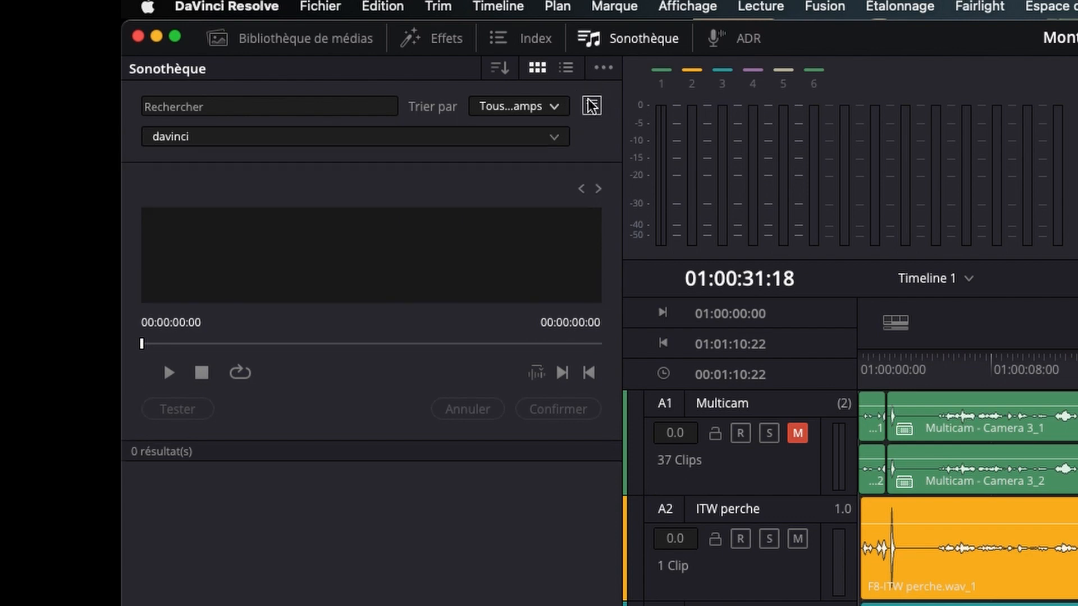
pyautogui.click(556, 140)
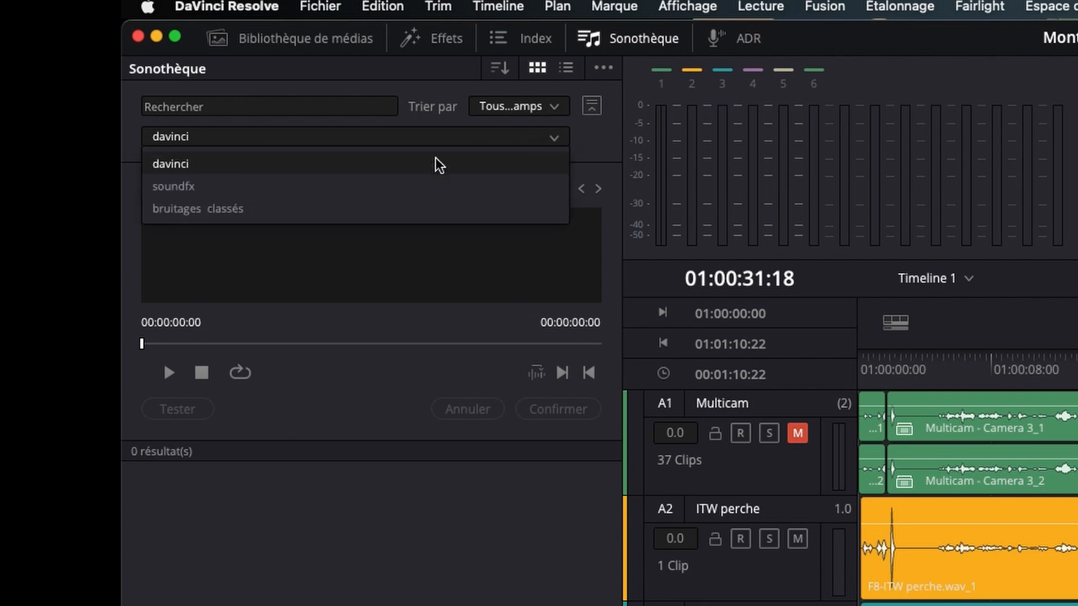
pyautogui.click(366, 213)
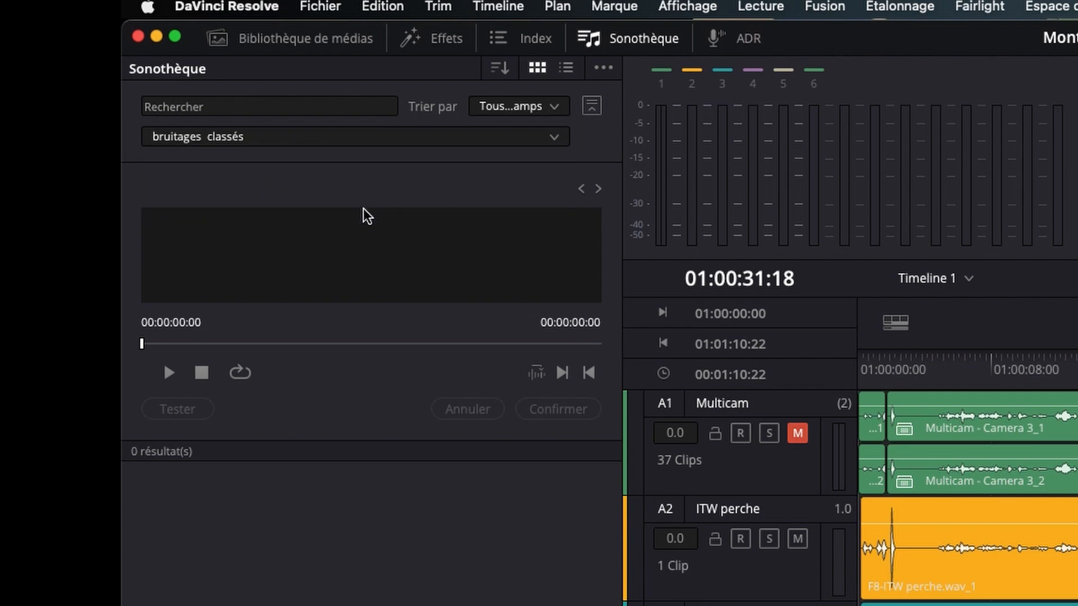
# - Search the sound library for "bruits de pas béton" and preview the first result
pyautogui.click(222, 108)
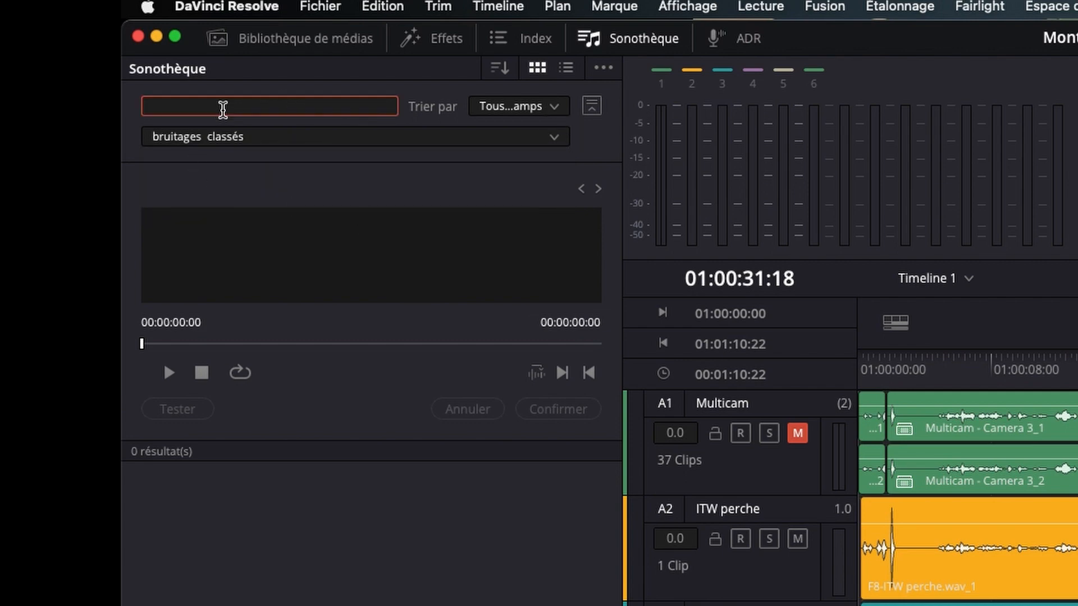
pyautogui.write('bruits de ')
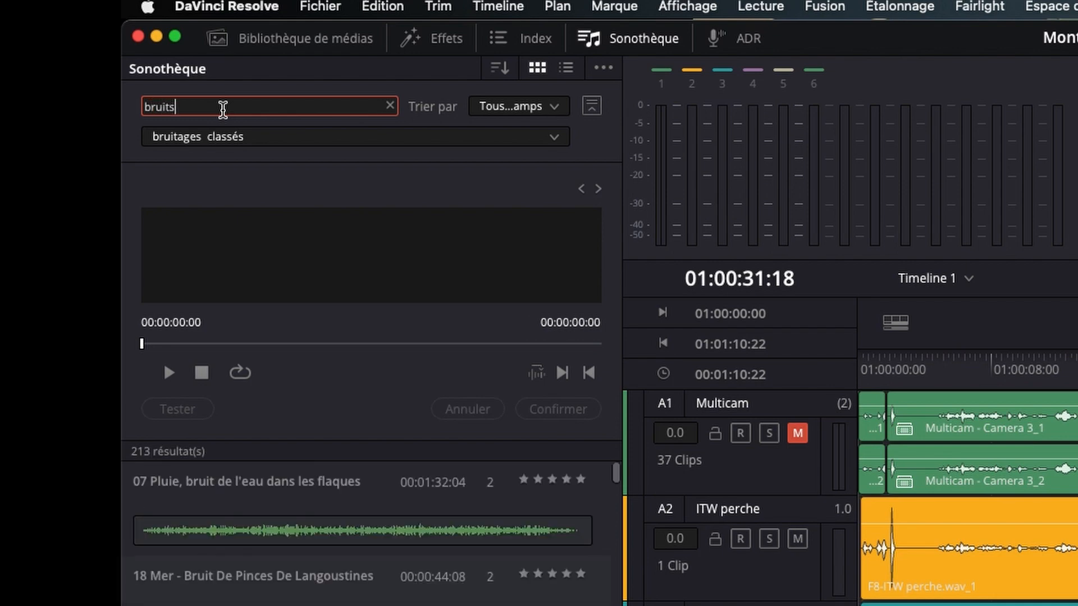
pyautogui.write('pas ')
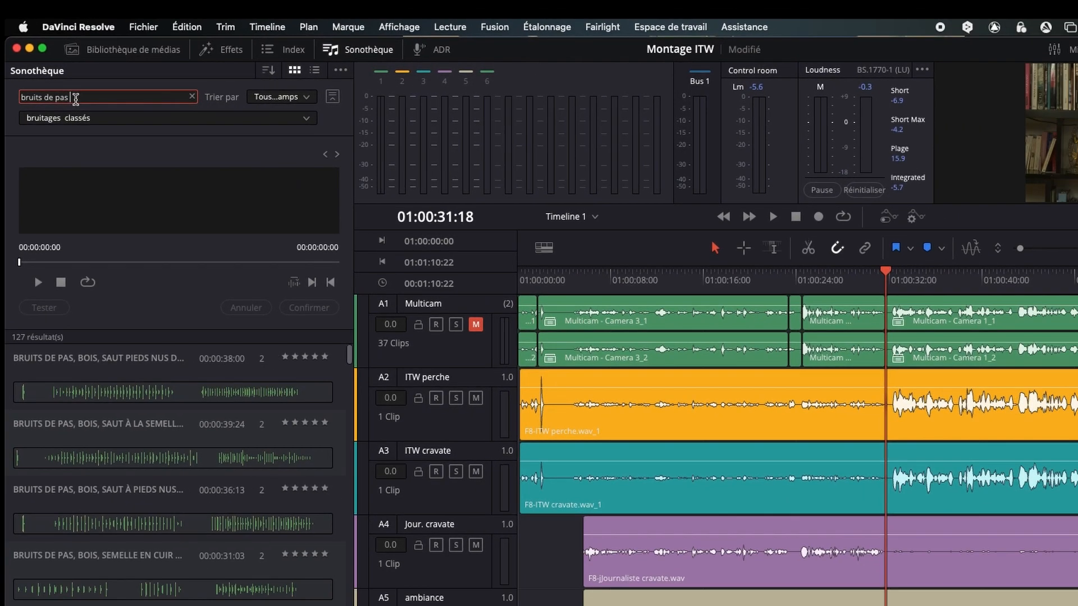
pyautogui.write('boton')
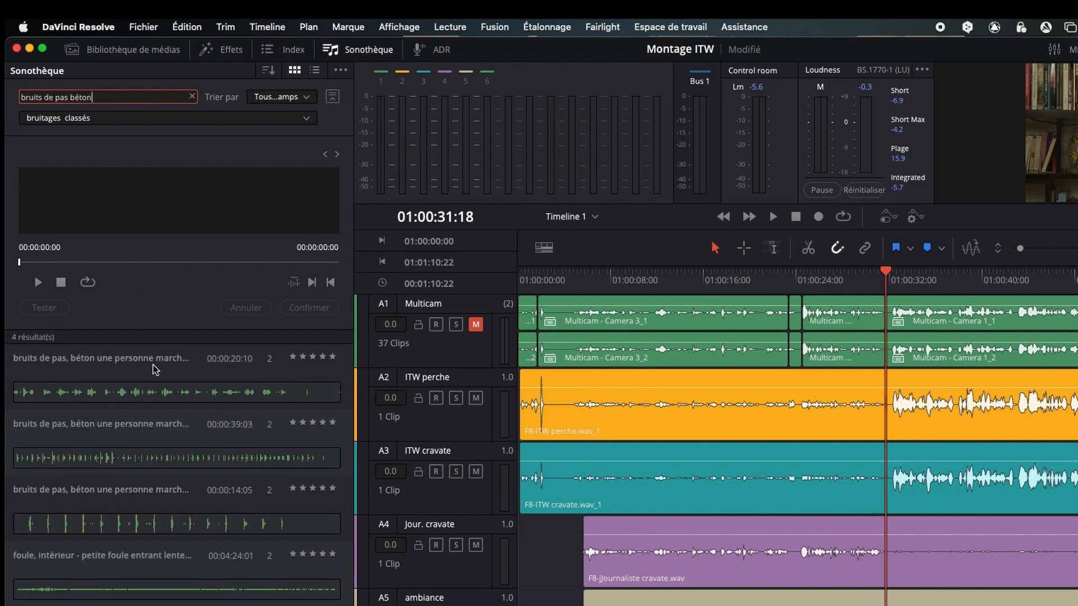
pyautogui.click(188, 357)
pyautogui.press('space')
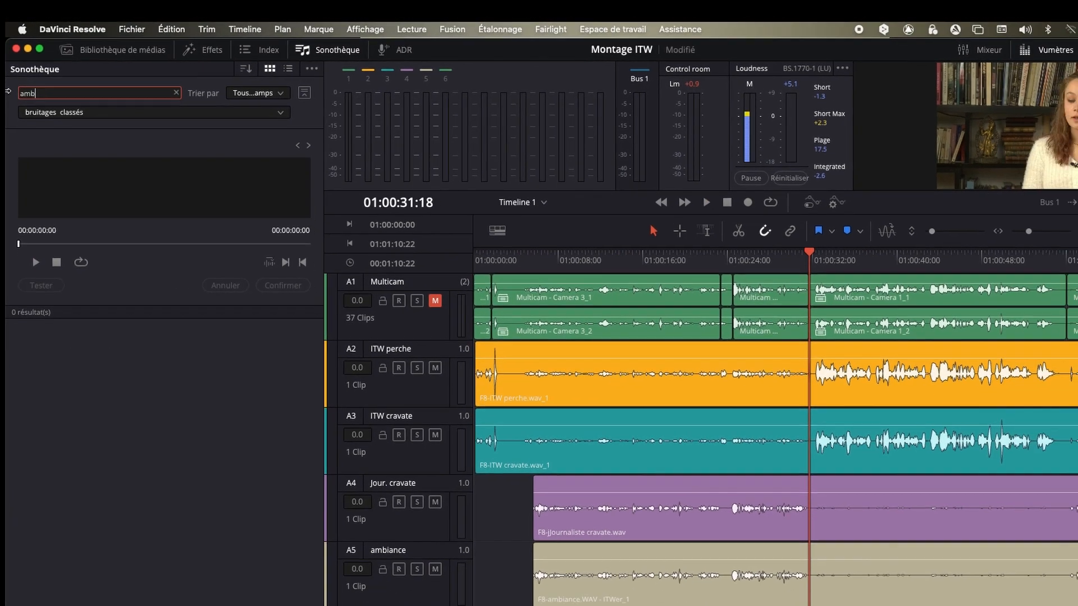
# - Search the sound library for "ambiance ville" and load the first result into the preview player
pyautogui.write('iance v')
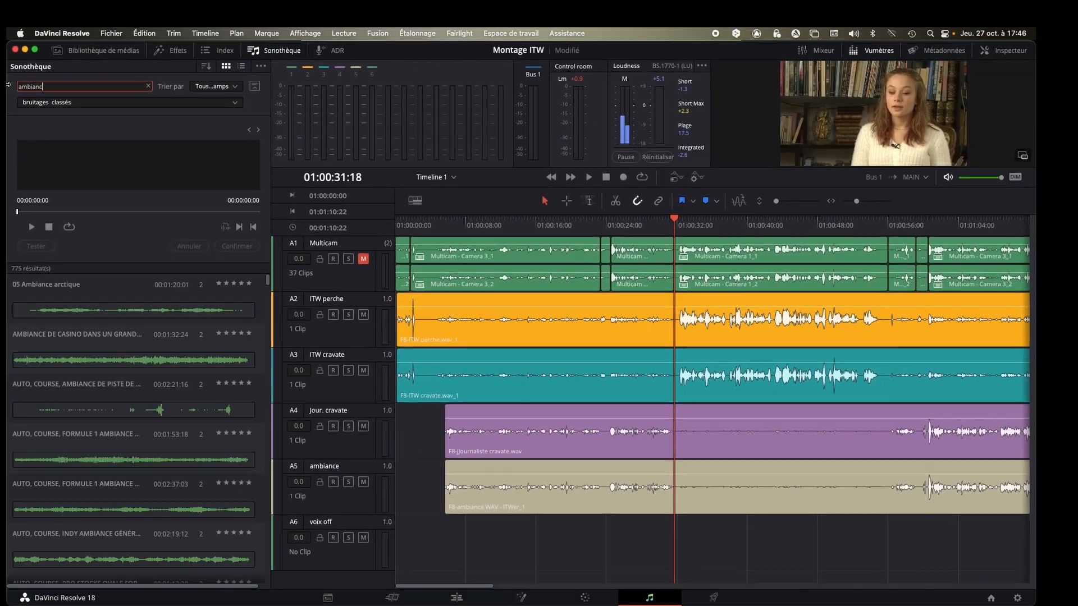
pyautogui.write('ille')
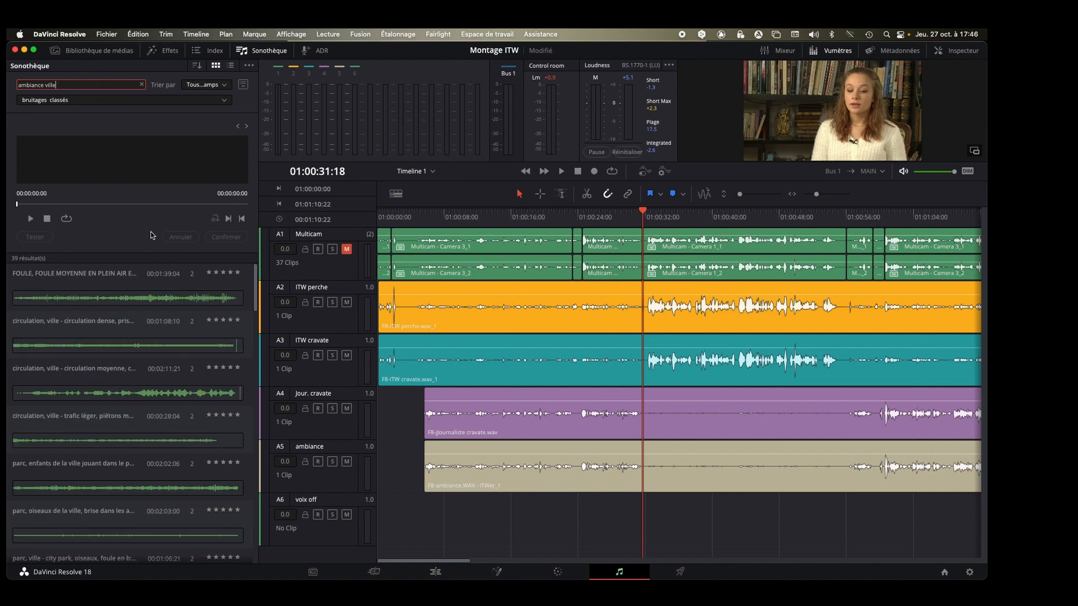
pyautogui.click(161, 298)
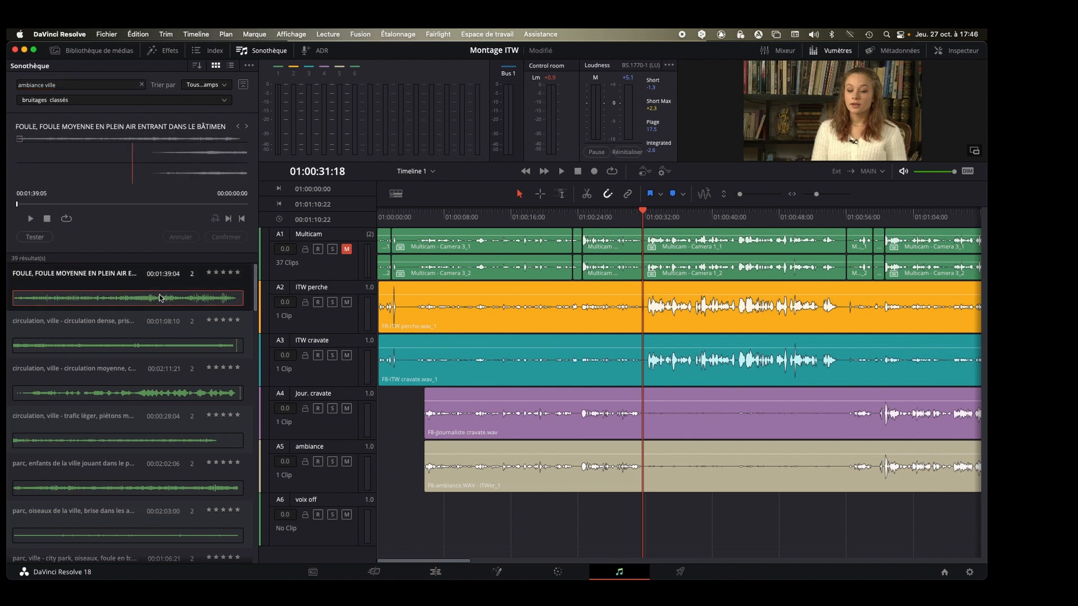